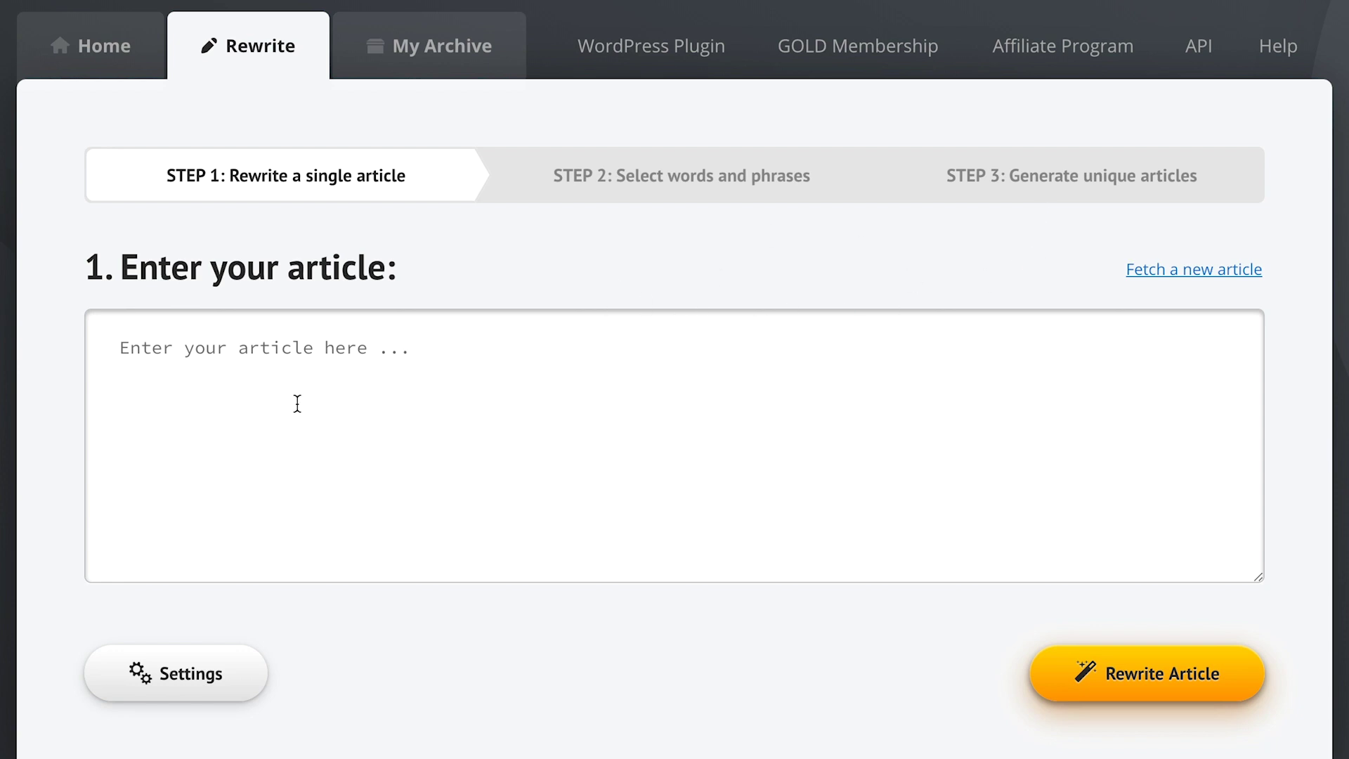
# - Search the article database for 'guitar lessons' and insert 'Learning the Basics of the Guitar'
pyautogui.click(146, 359)
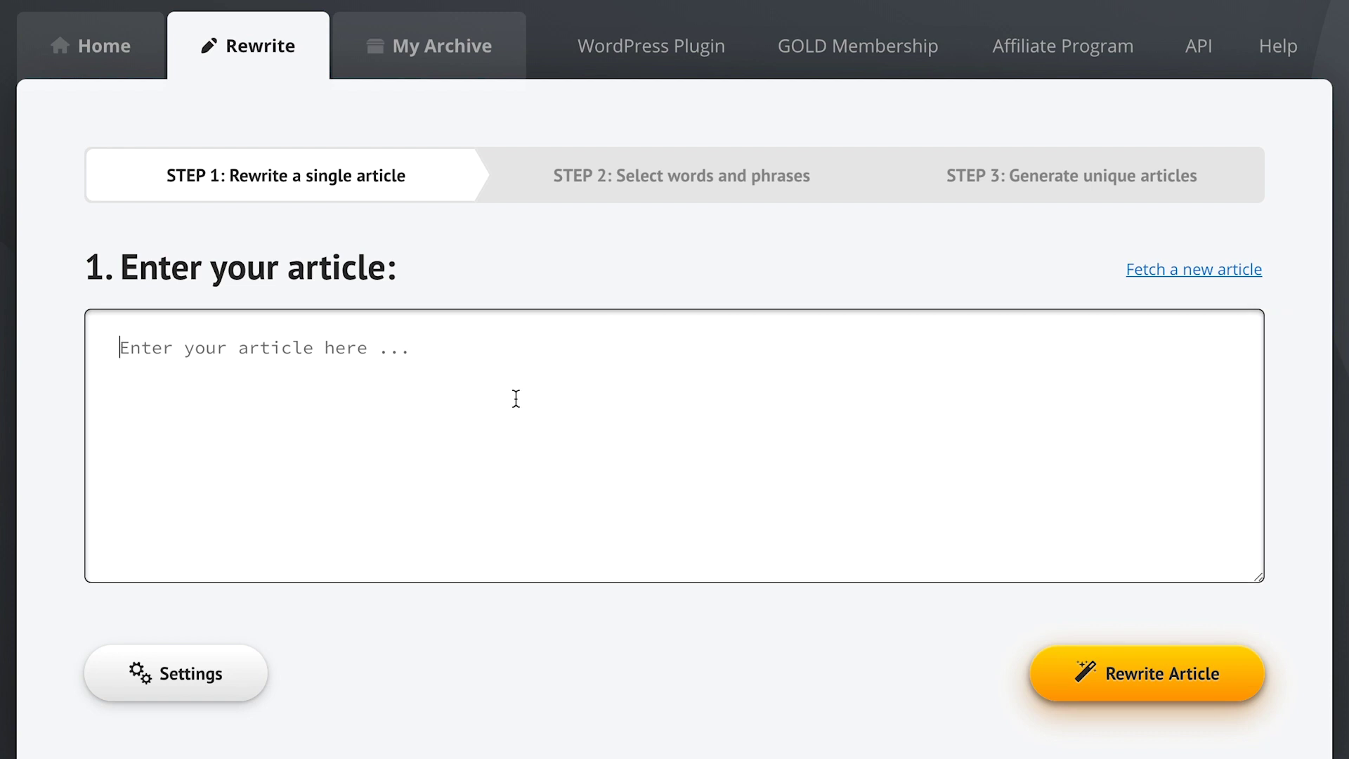
pyautogui.click(796, 287)
pyautogui.click(1148, 271)
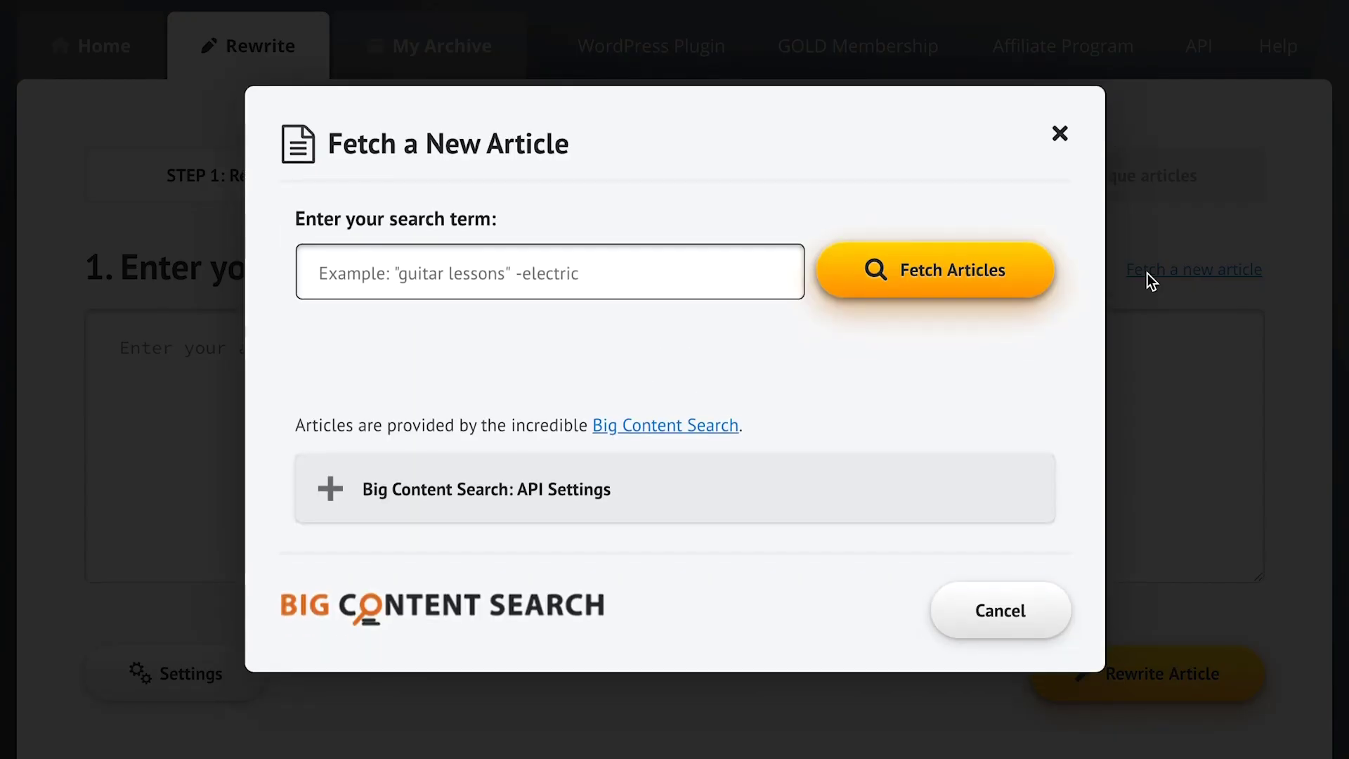
pyautogui.write('guitar lessons')
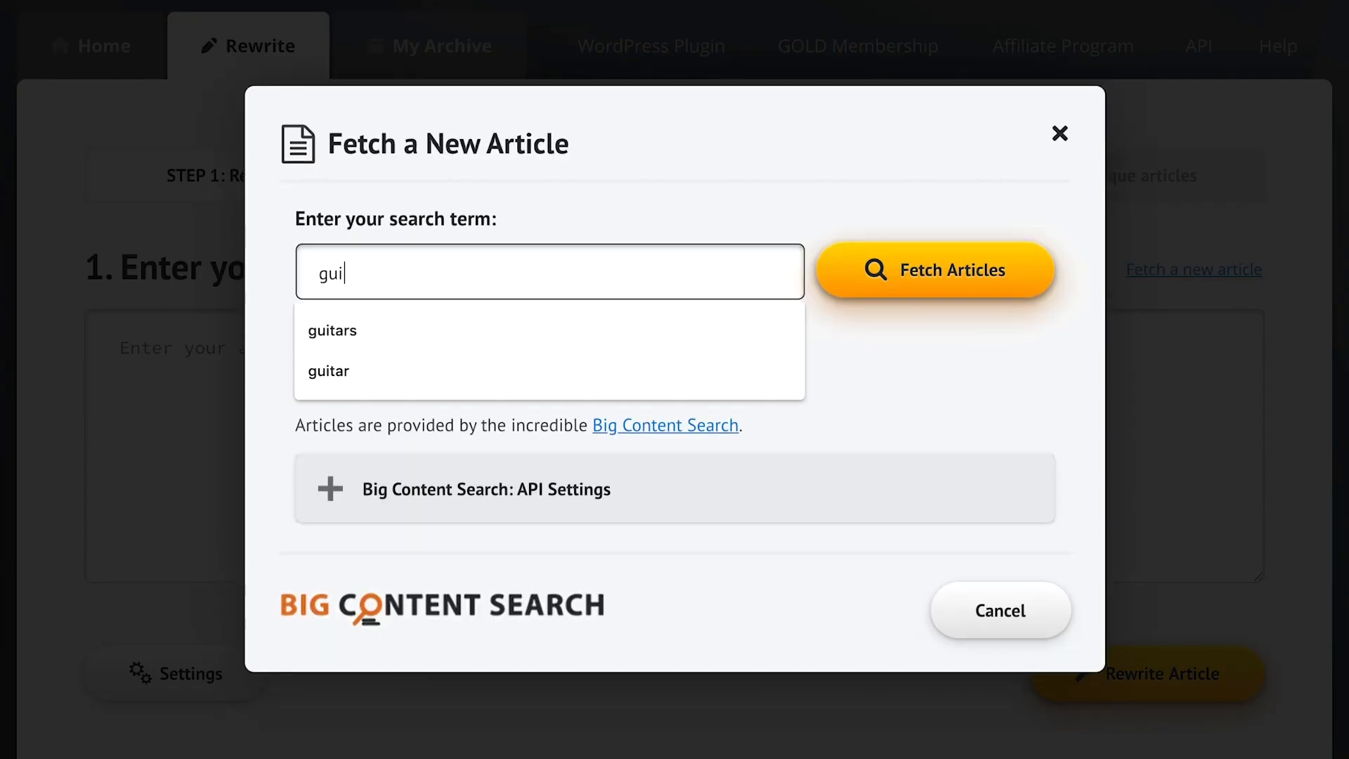
pyautogui.click(993, 276)
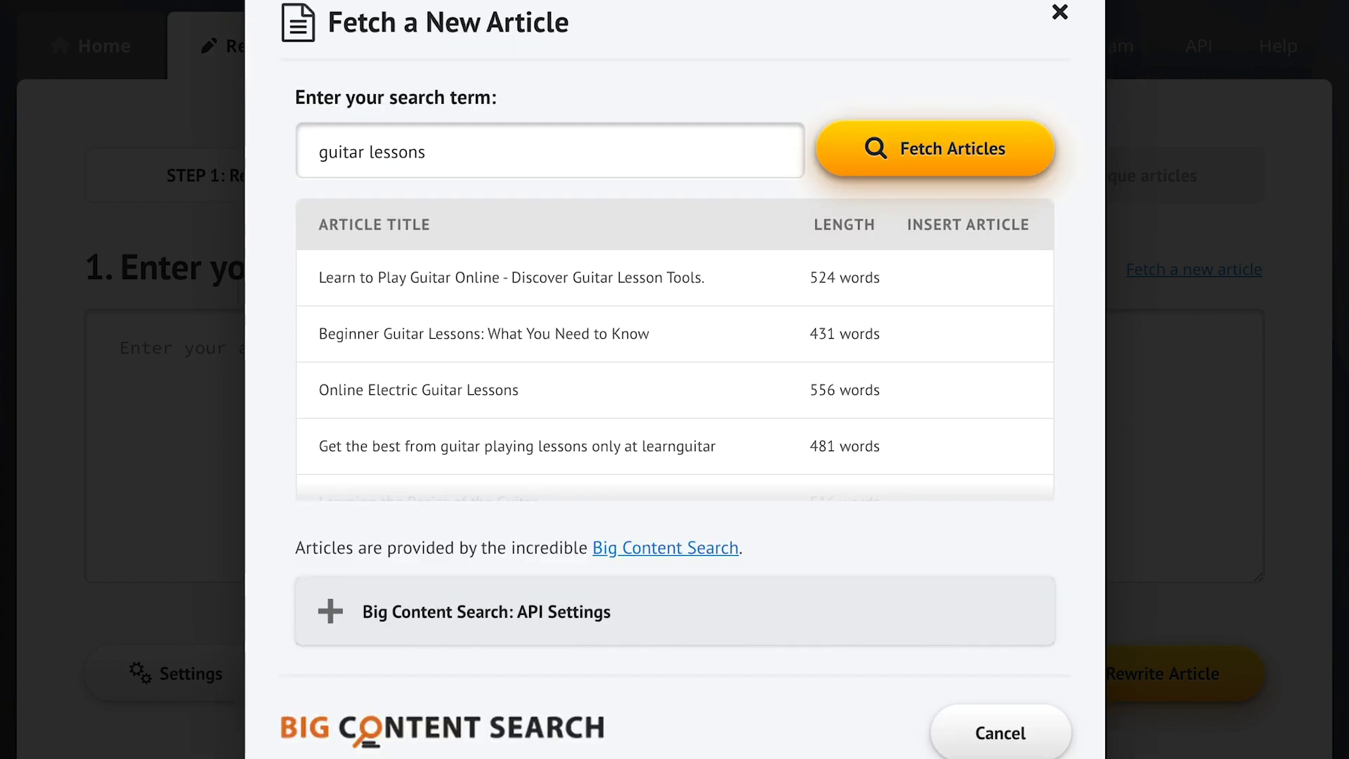
pyautogui.scroll(-2, 855, 351)
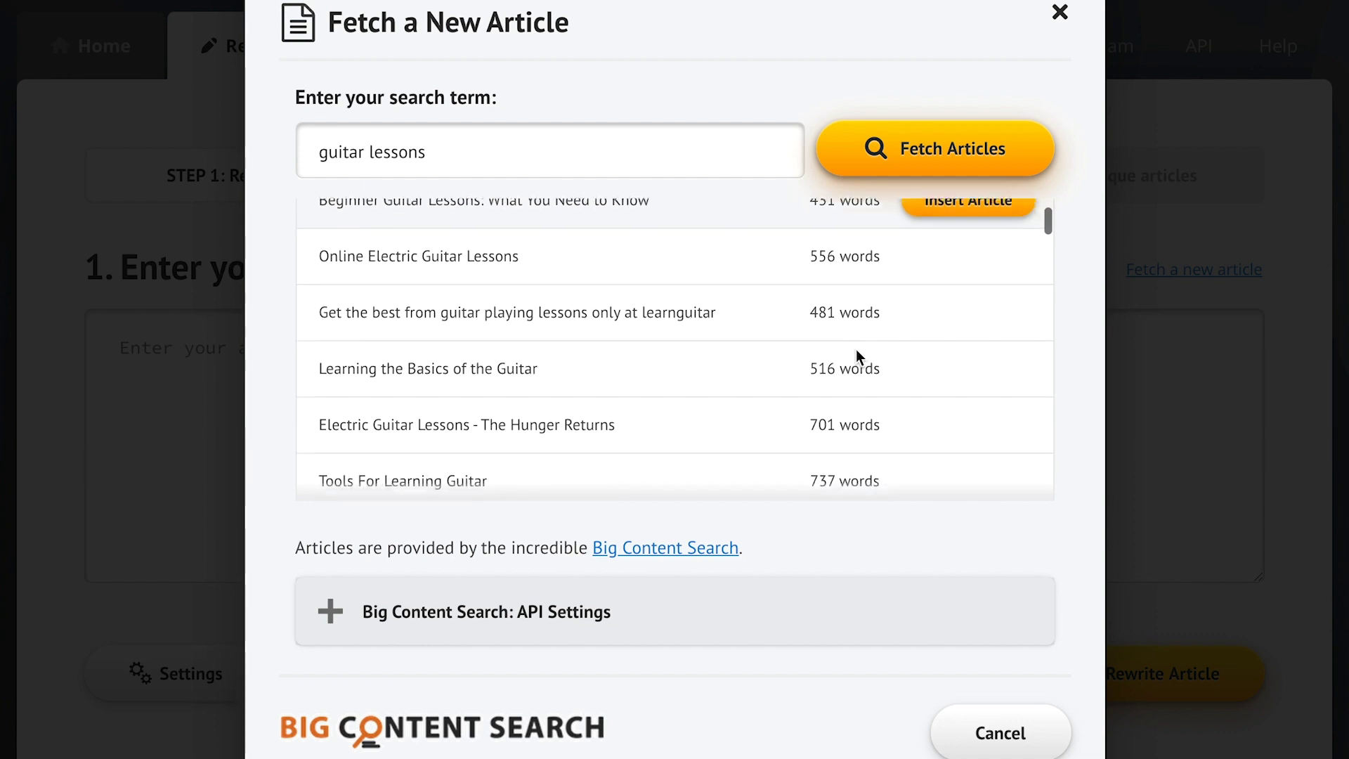
pyautogui.click(984, 356)
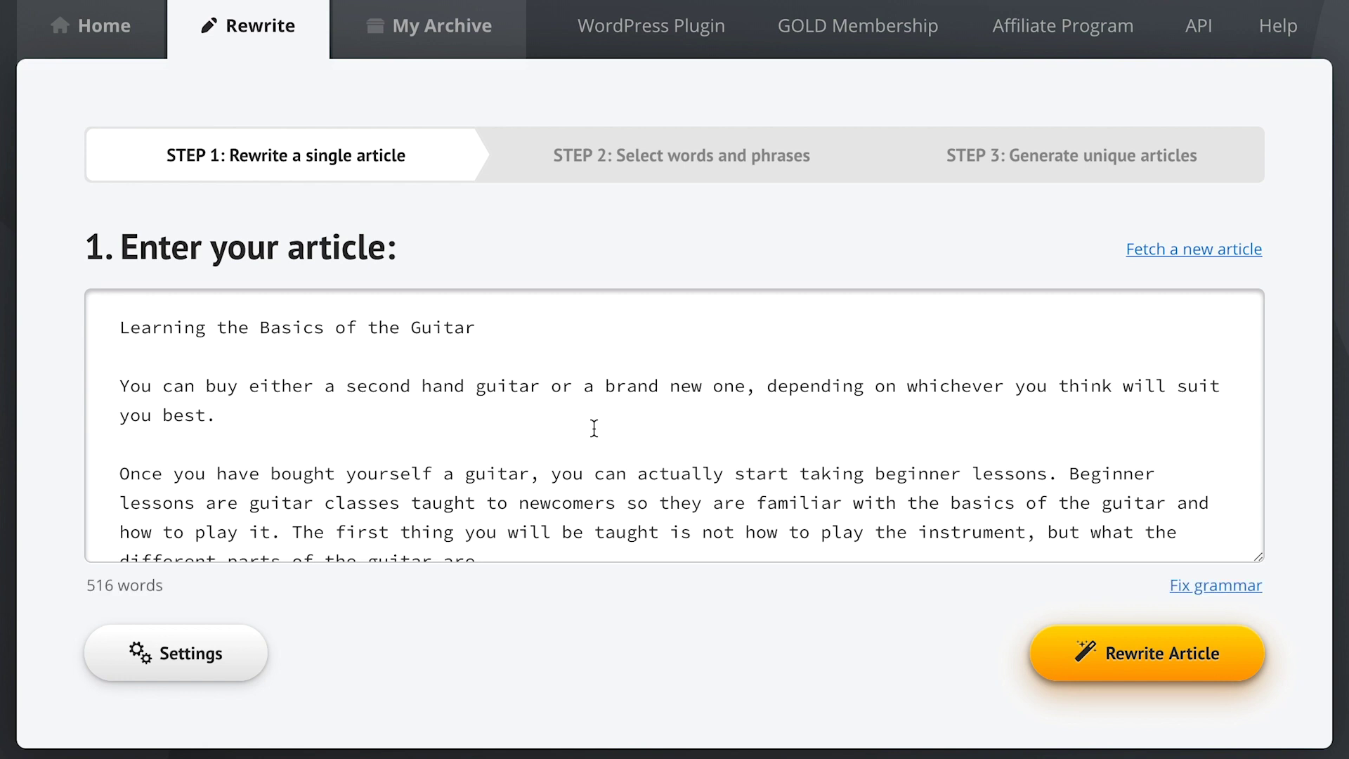
# - Paste the two vacation sample sentences above the article title
pyautogui.click(120, 327)
pyautogui.write("John can relax and read a book because his kids can book the vacation for him.  Once it's booked, he will enjoy an excellent movie and drink wine, beer, or whiskey.")
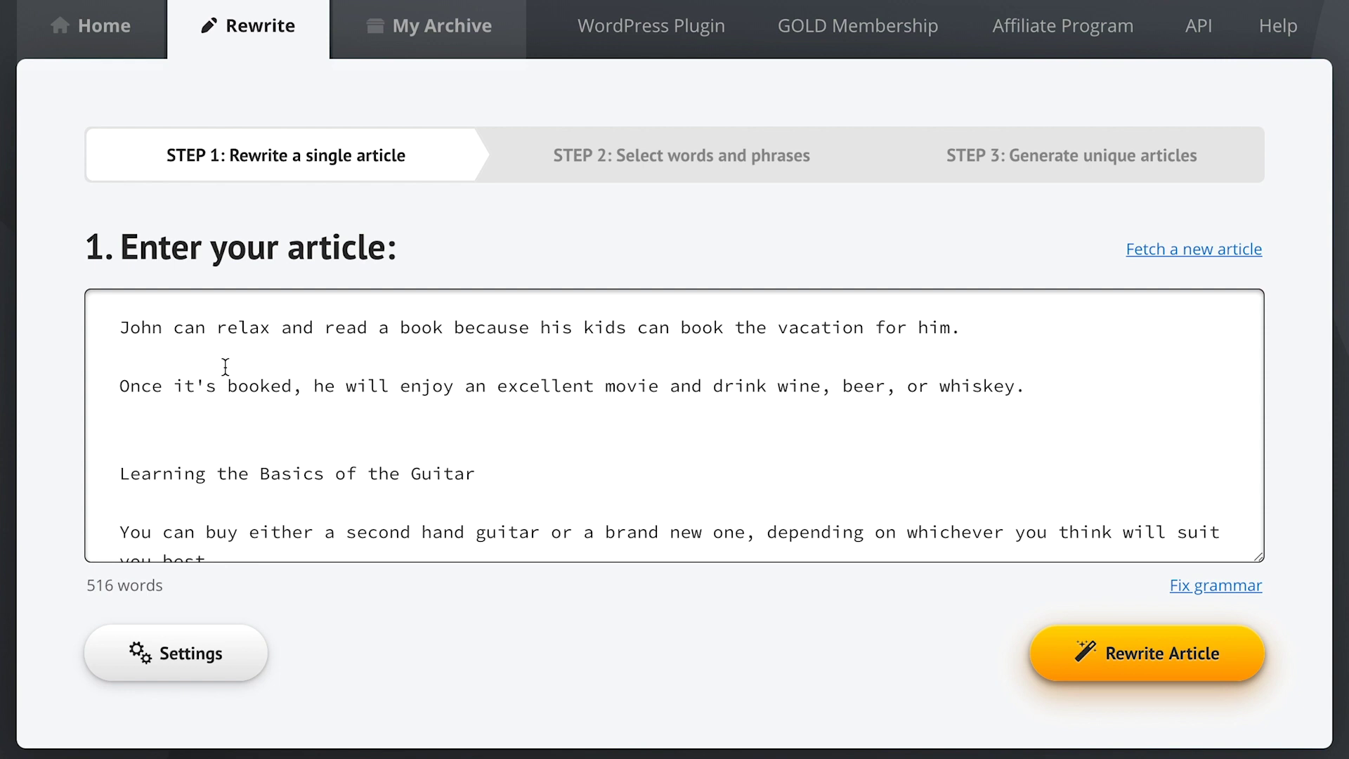
pyautogui.click(708, 616)
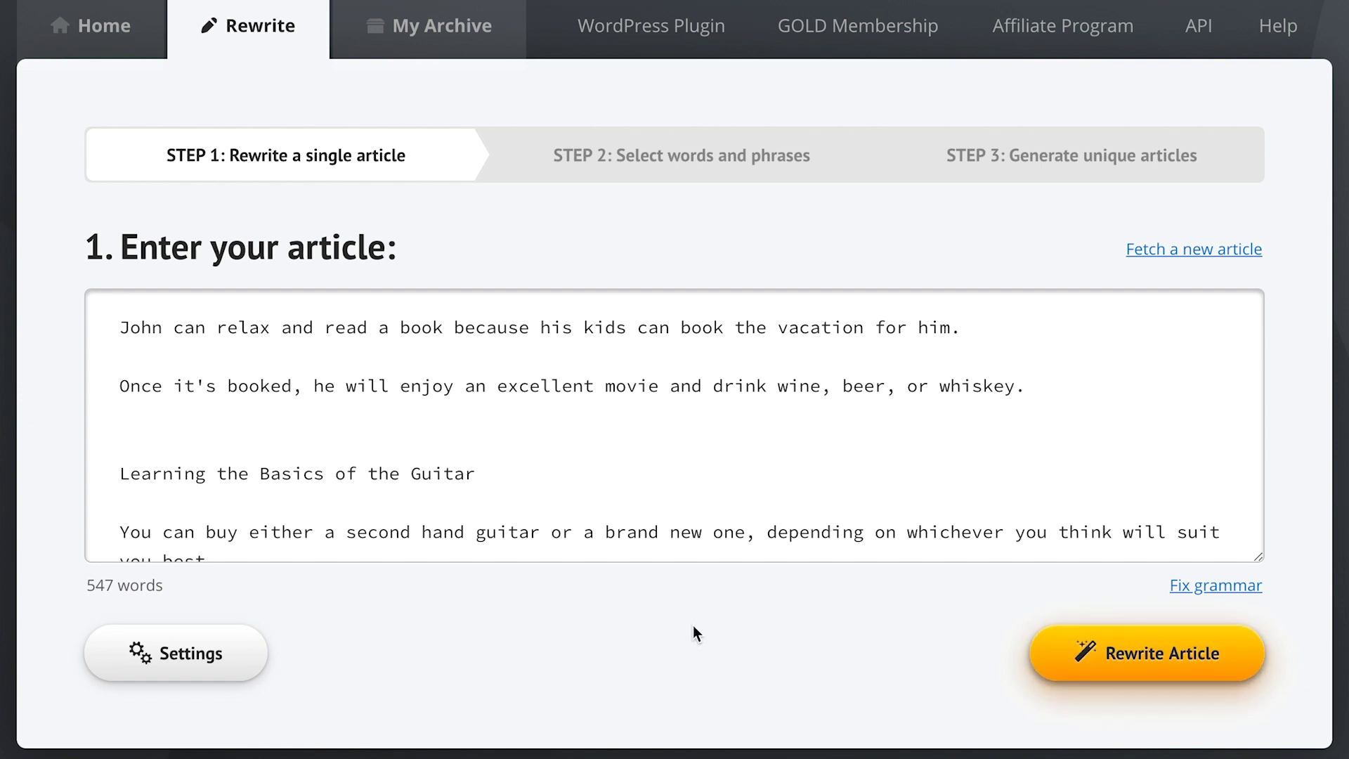
# - Enable 'Automatically change the structure of phrases and sentences' in Settings and confirm with OK
pyautogui.click(168, 656)
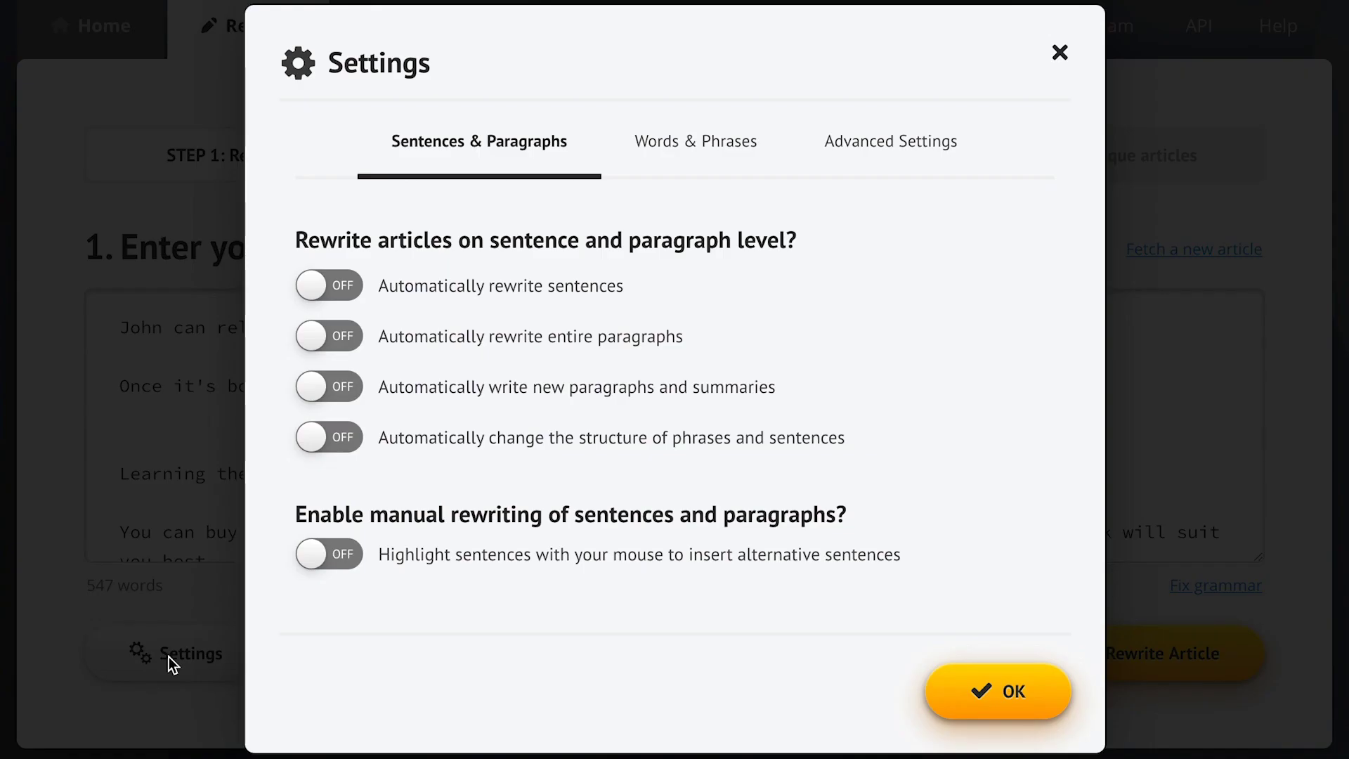
pyautogui.moveTo(431, 269)
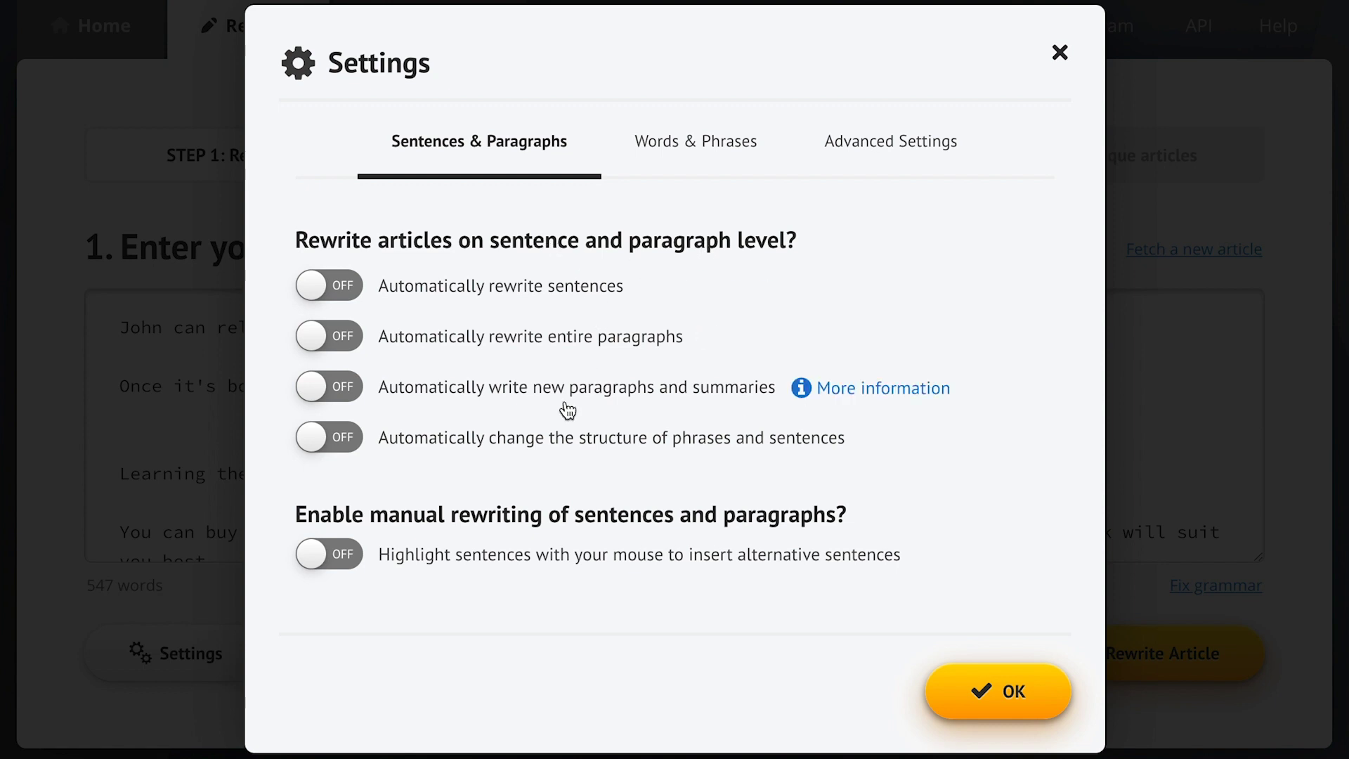
pyautogui.click(492, 441)
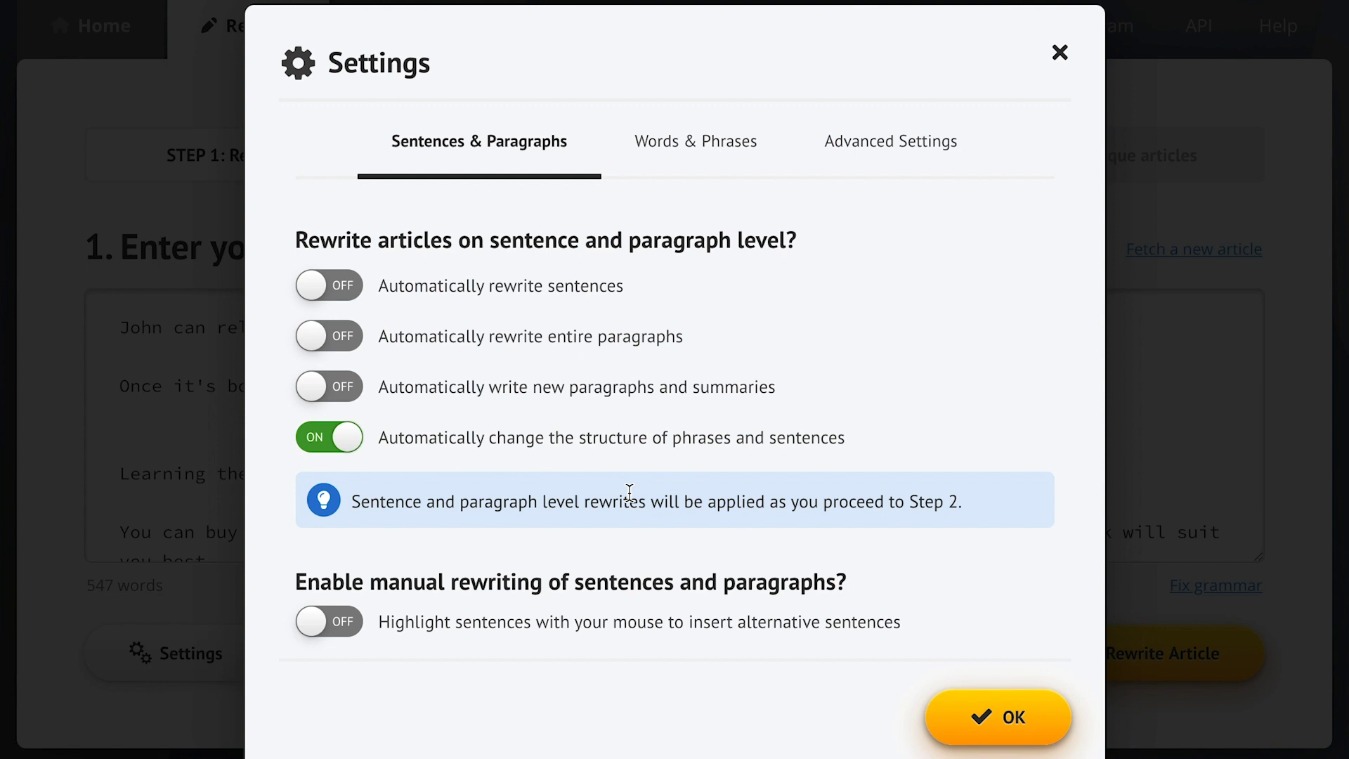
pyautogui.click(911, 440)
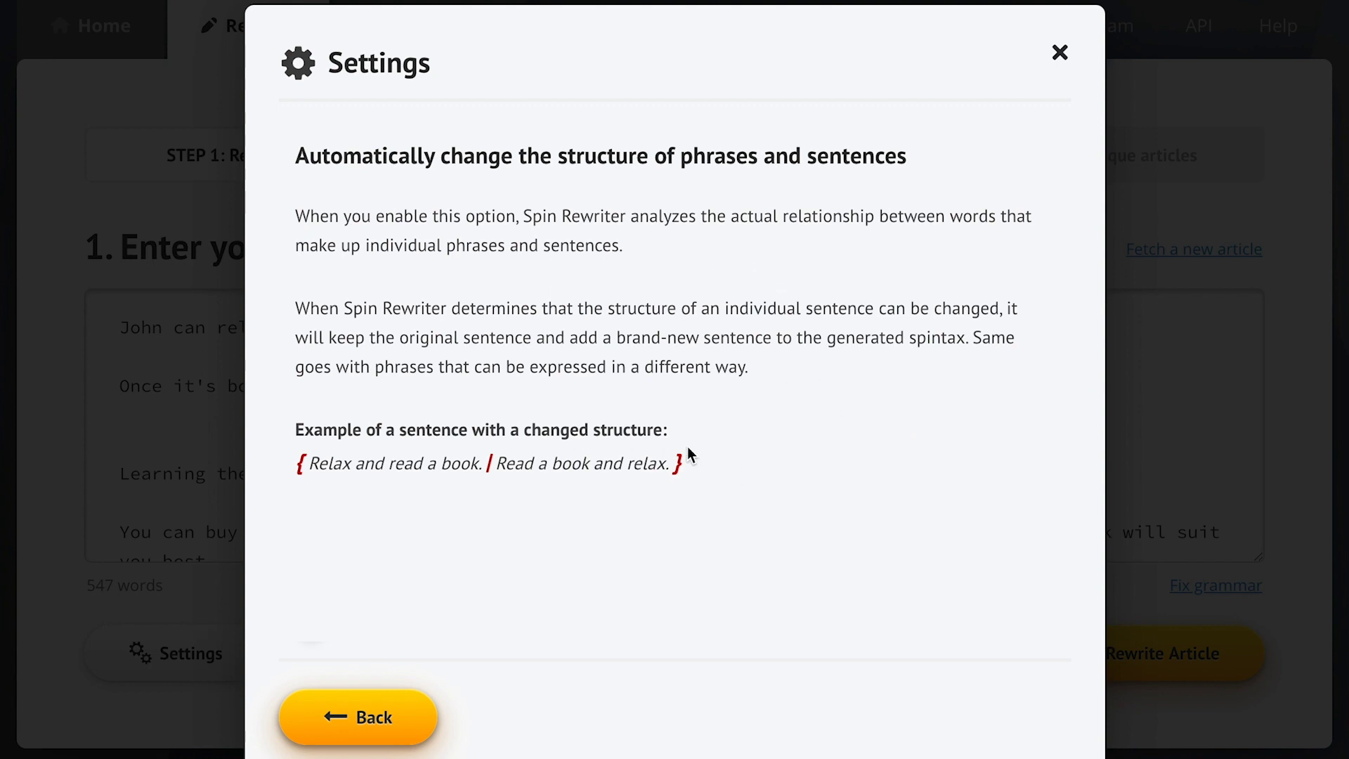
pyautogui.click(364, 716)
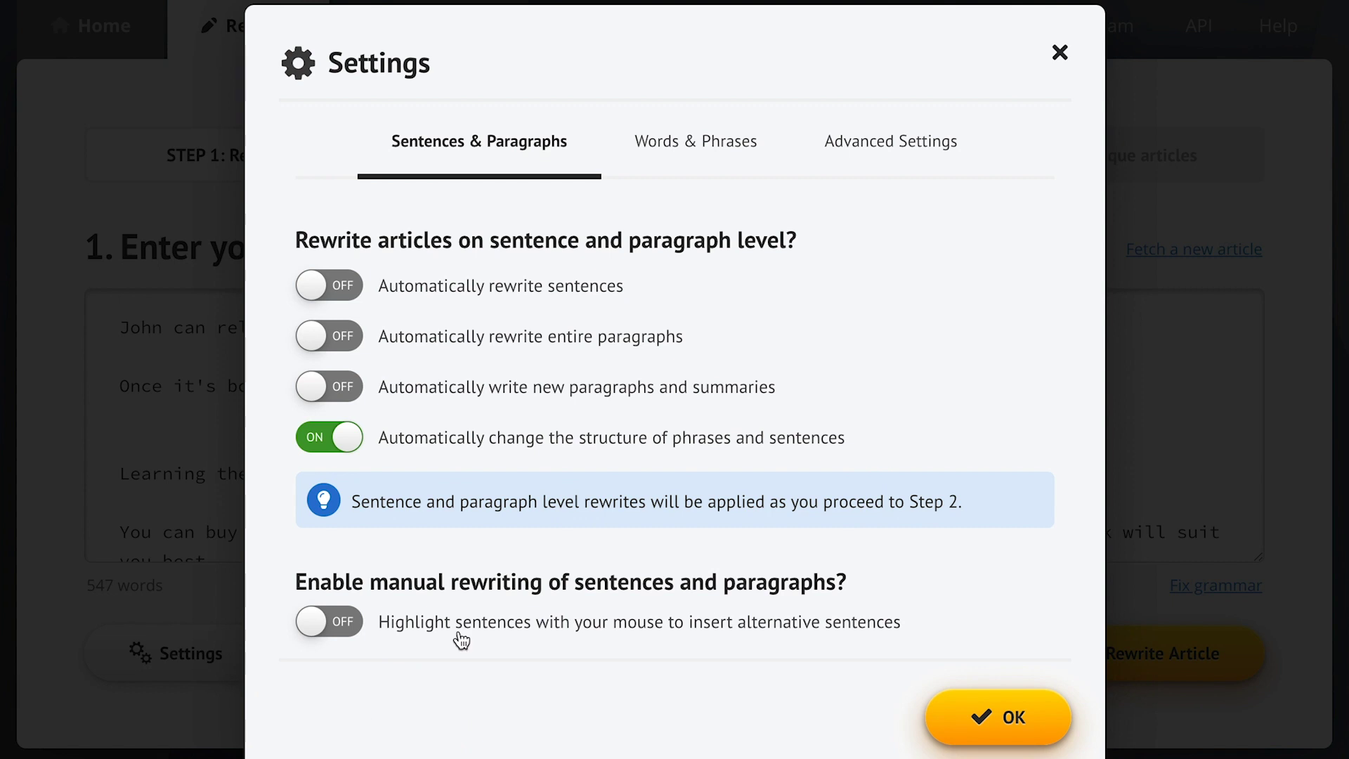
pyautogui.click(678, 163)
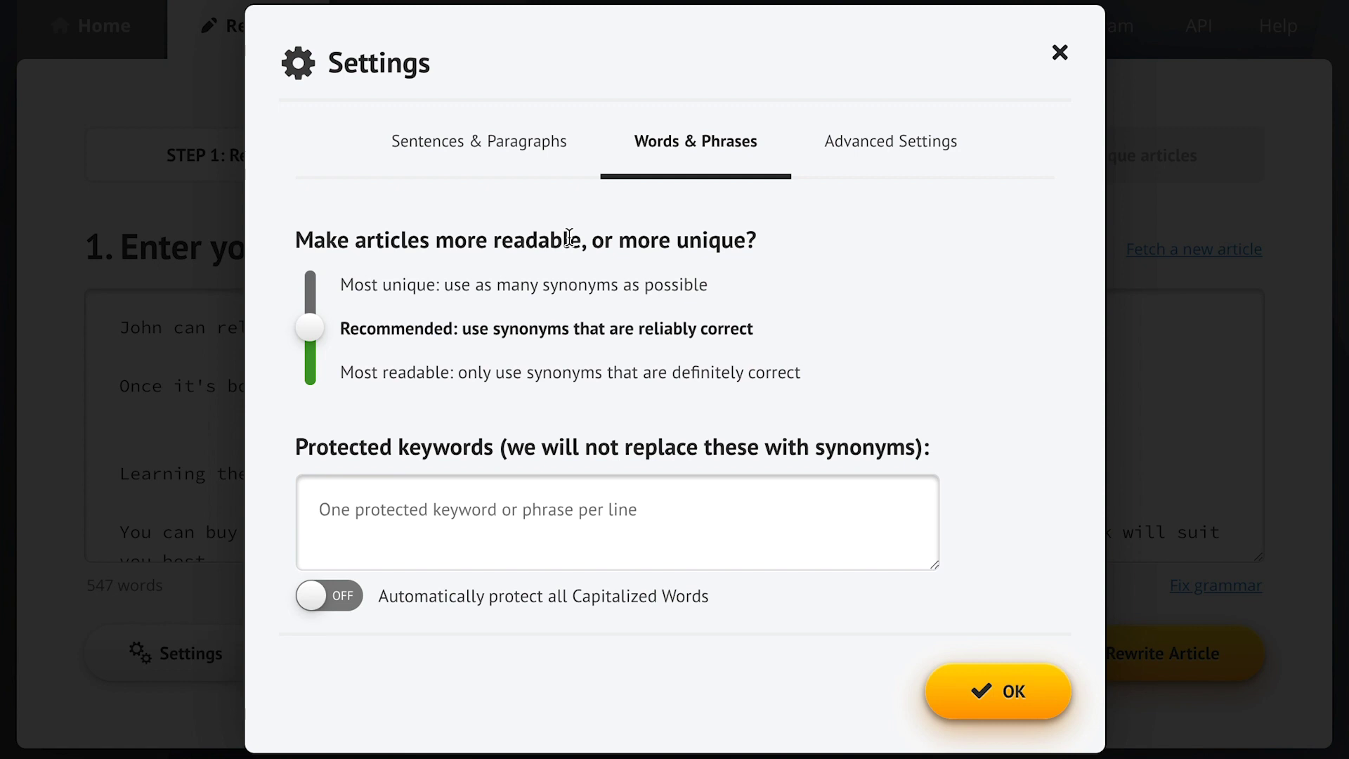
pyautogui.click(484, 149)
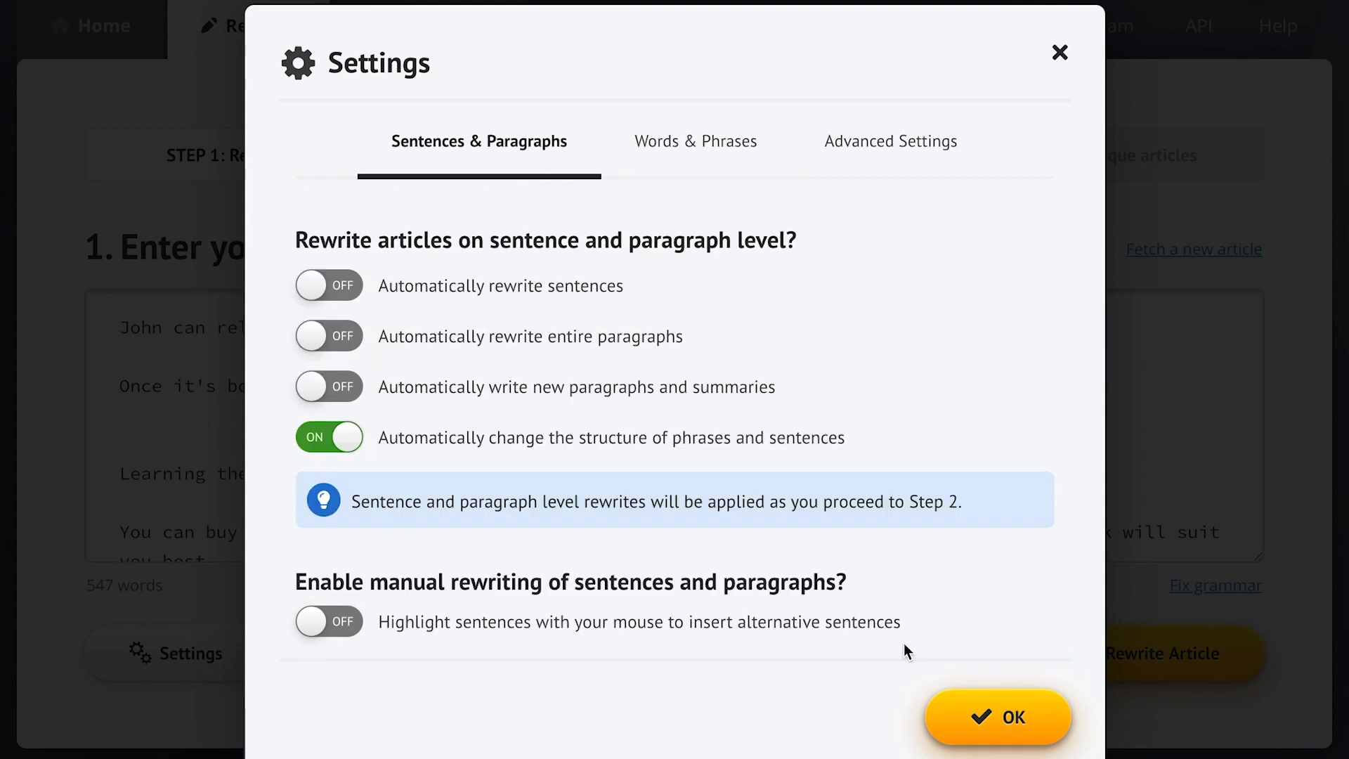
pyautogui.click(1011, 715)
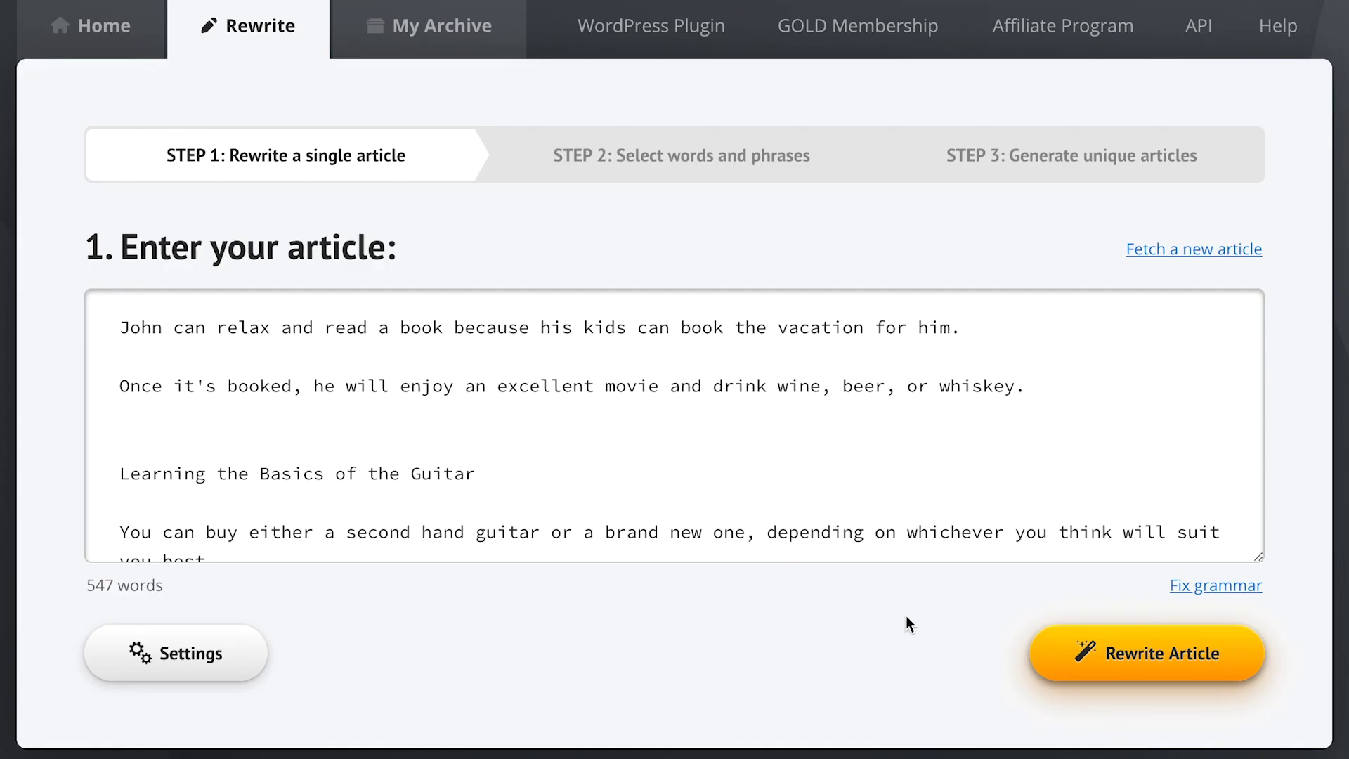
# - Run Rewrite Article to reach Step 2 with synonym-available words marked
pyautogui.click(1152, 658)
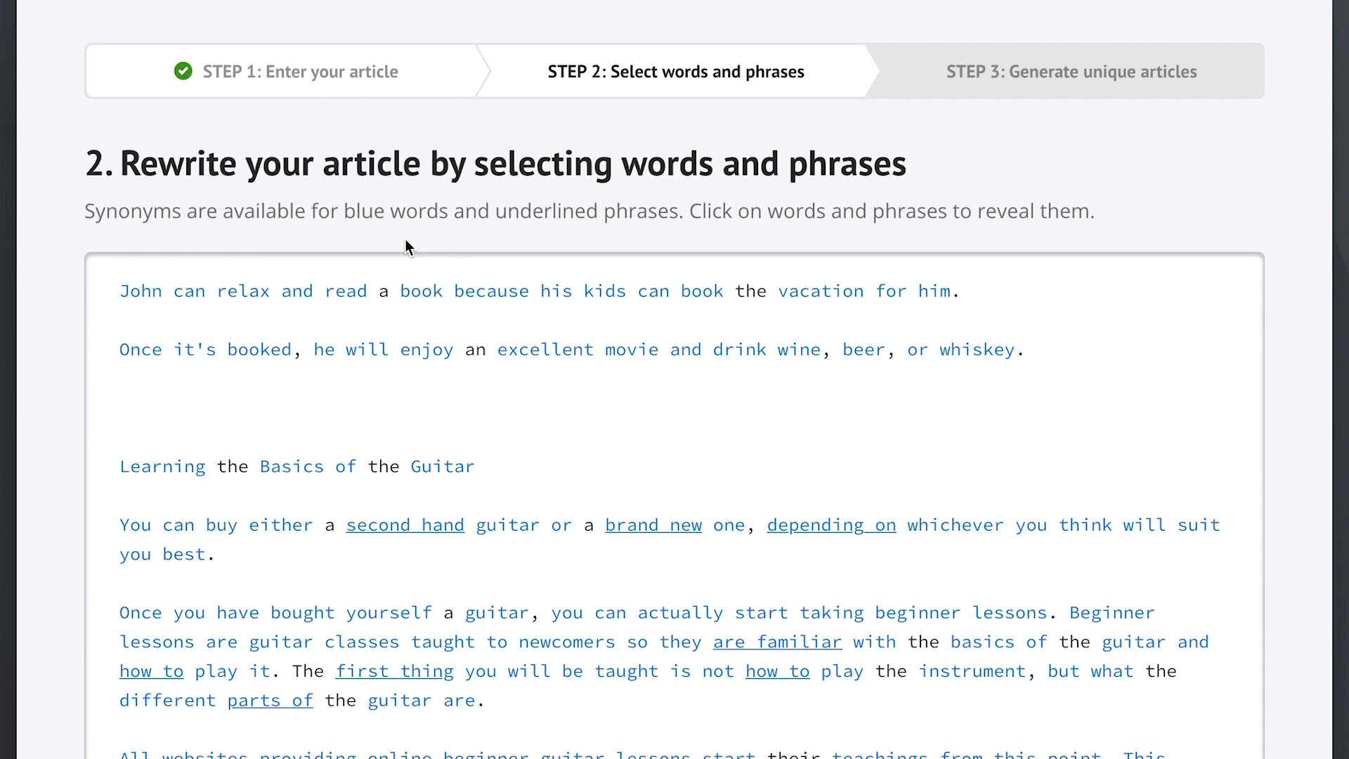
# - Add 'novel' and 'make a reservation for' as alternatives for the two occurrences of 'book'
pyautogui.click(425, 297)
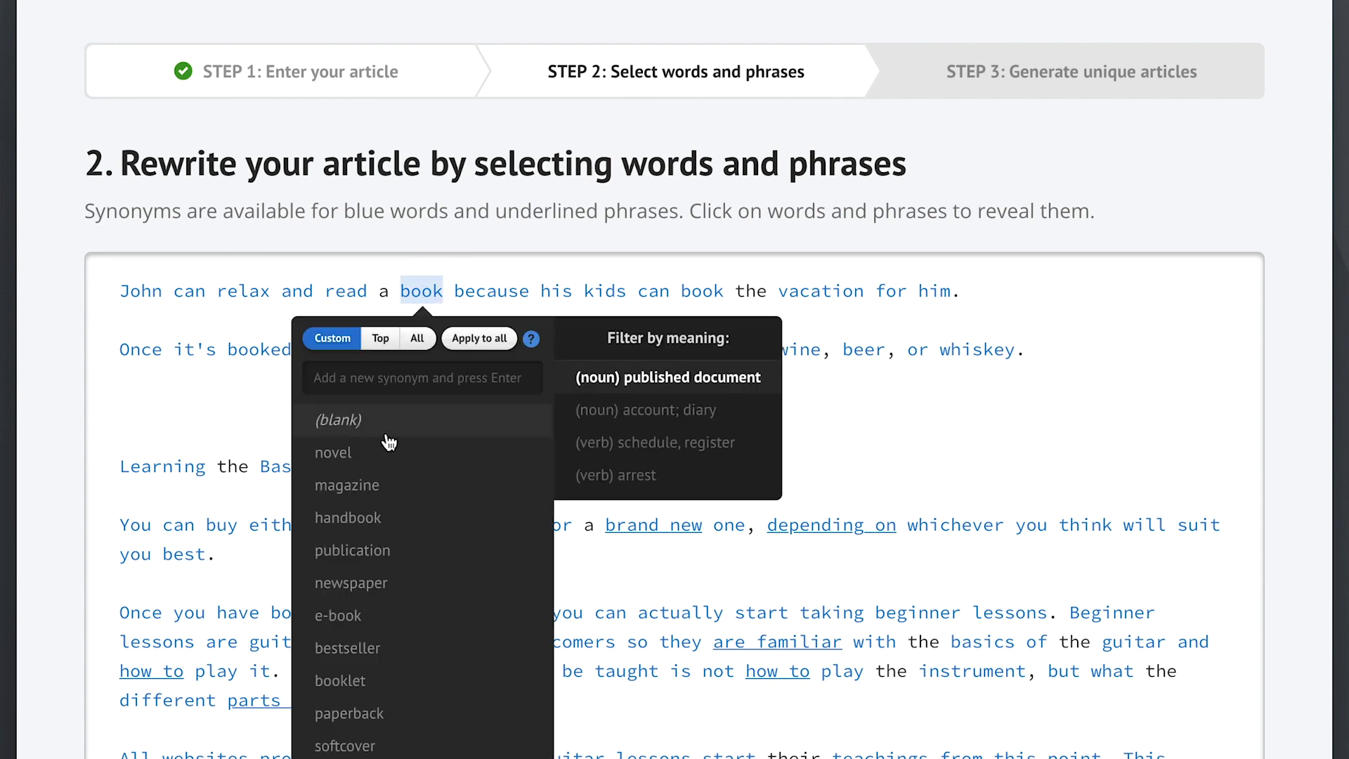
pyautogui.click(386, 457)
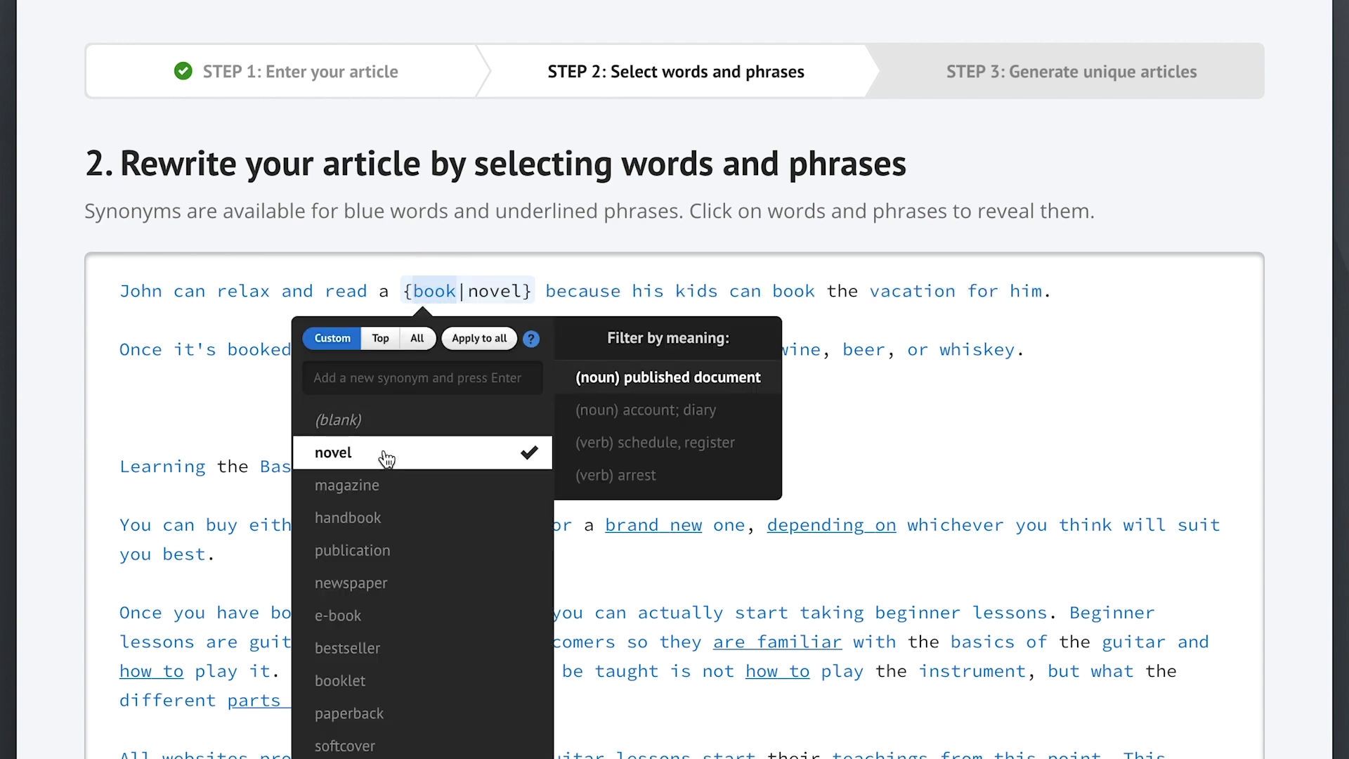
pyautogui.click(243, 405)
pyautogui.click(797, 292)
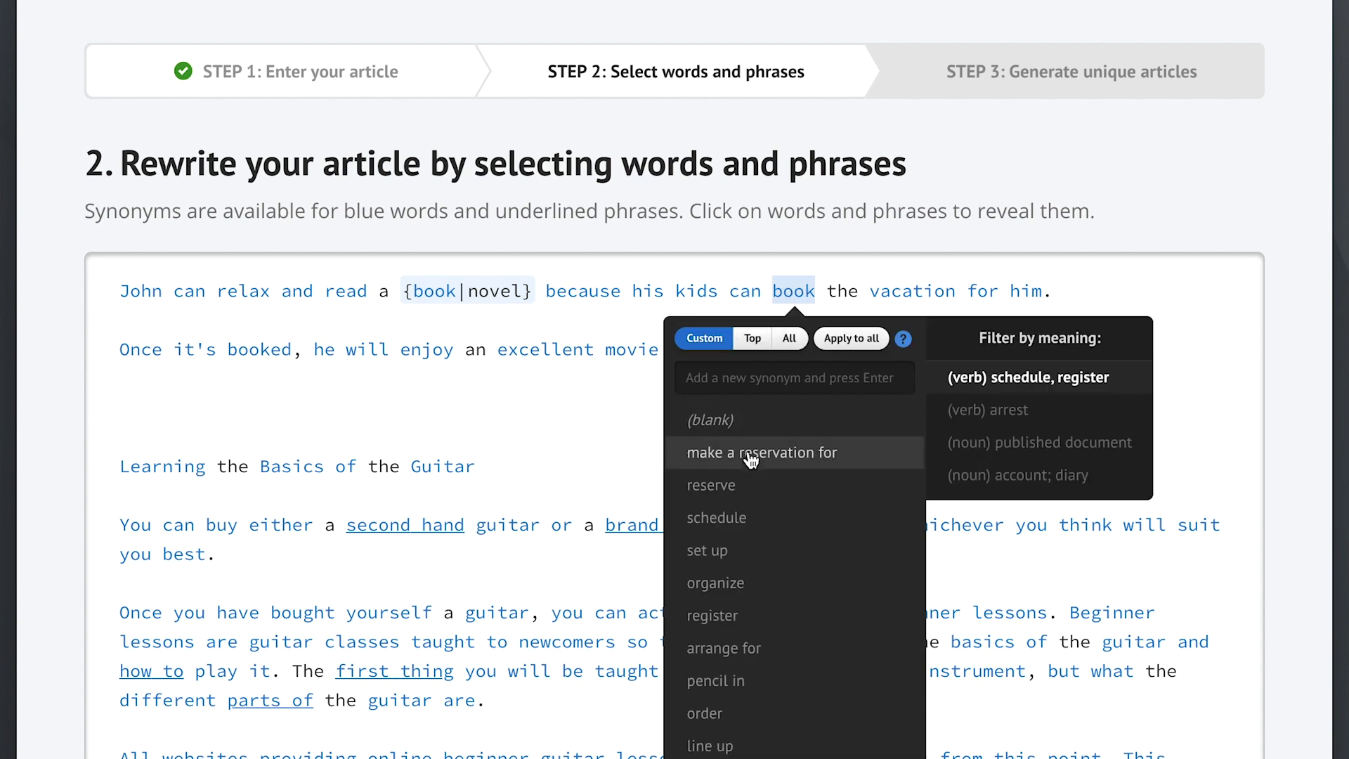
pyautogui.click(685, 455)
pyautogui.click(584, 420)
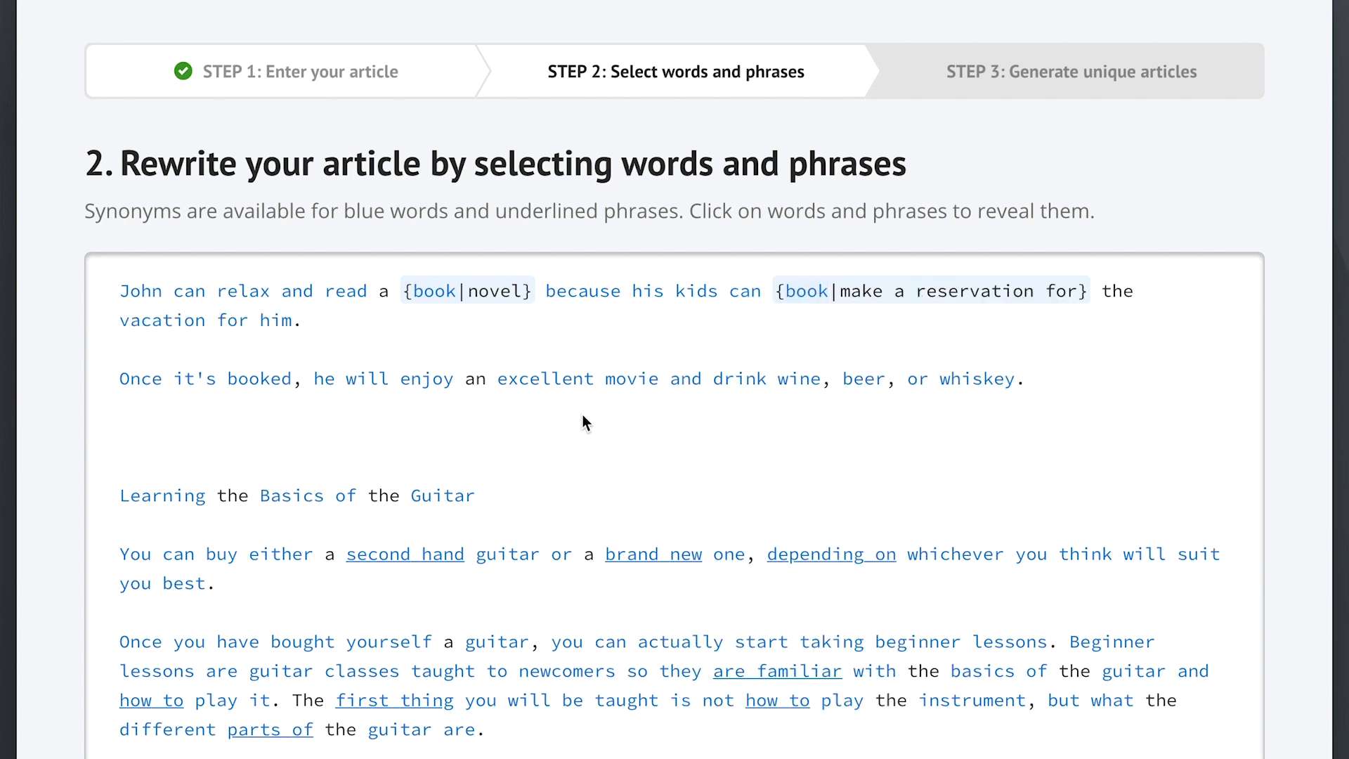
# - Add 'is able to' and 'are able to' as synonyms for the first sentence's two 'can's
pyautogui.click(190, 291)
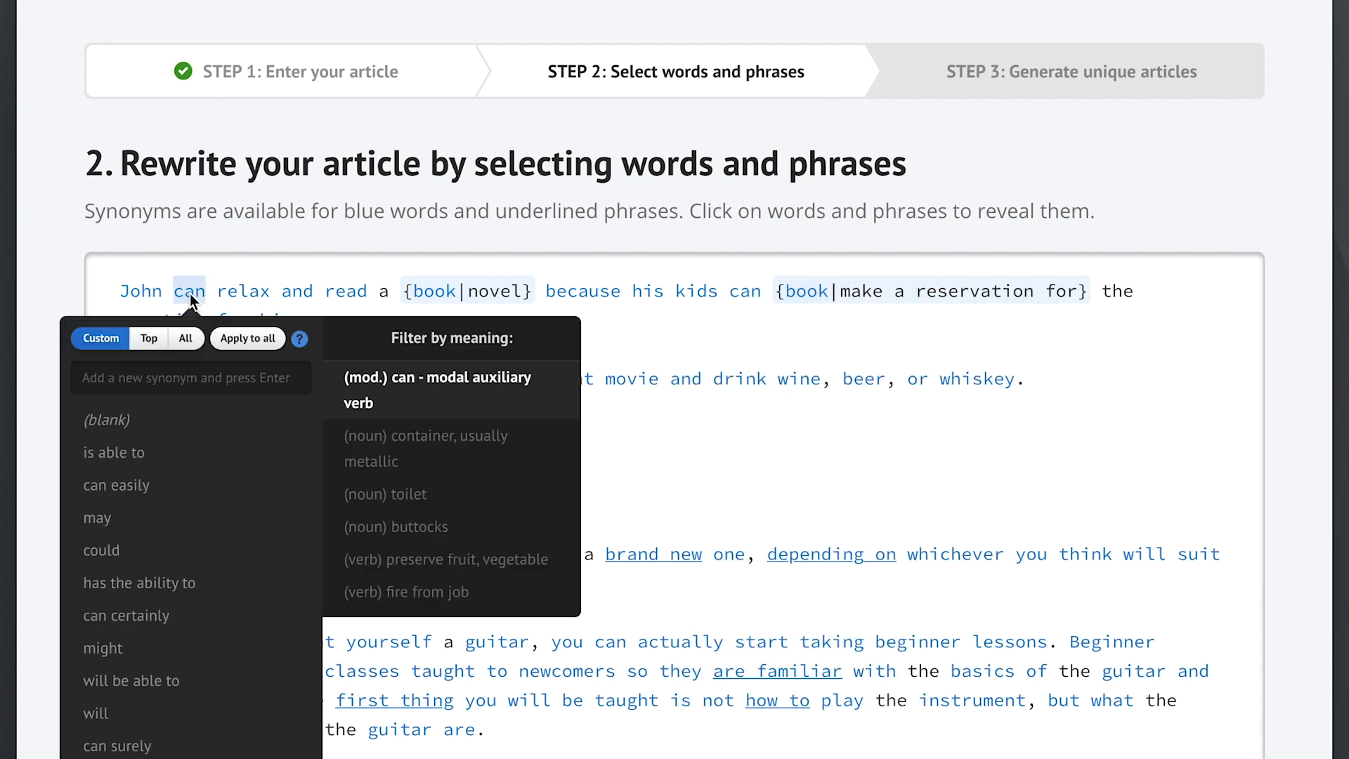
pyautogui.click(181, 455)
pyautogui.click(646, 450)
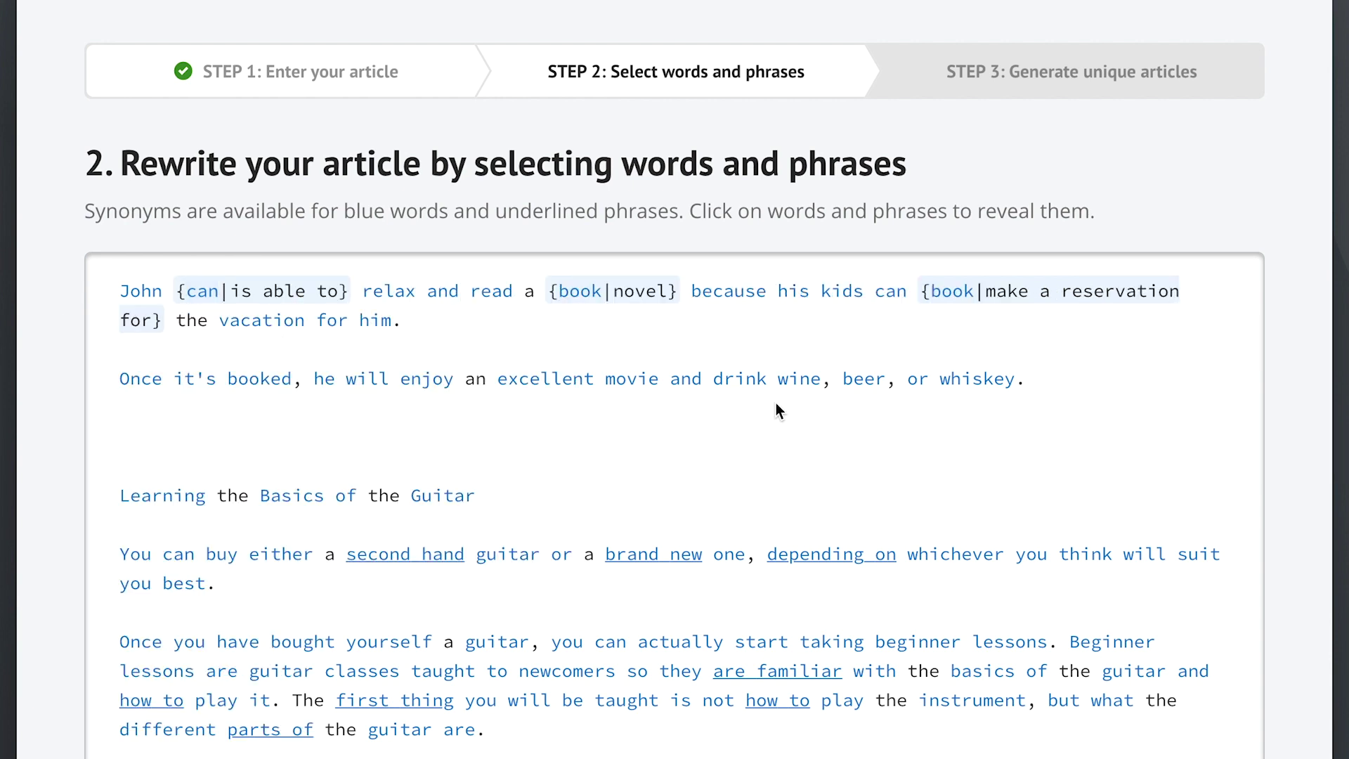
pyautogui.click(891, 291)
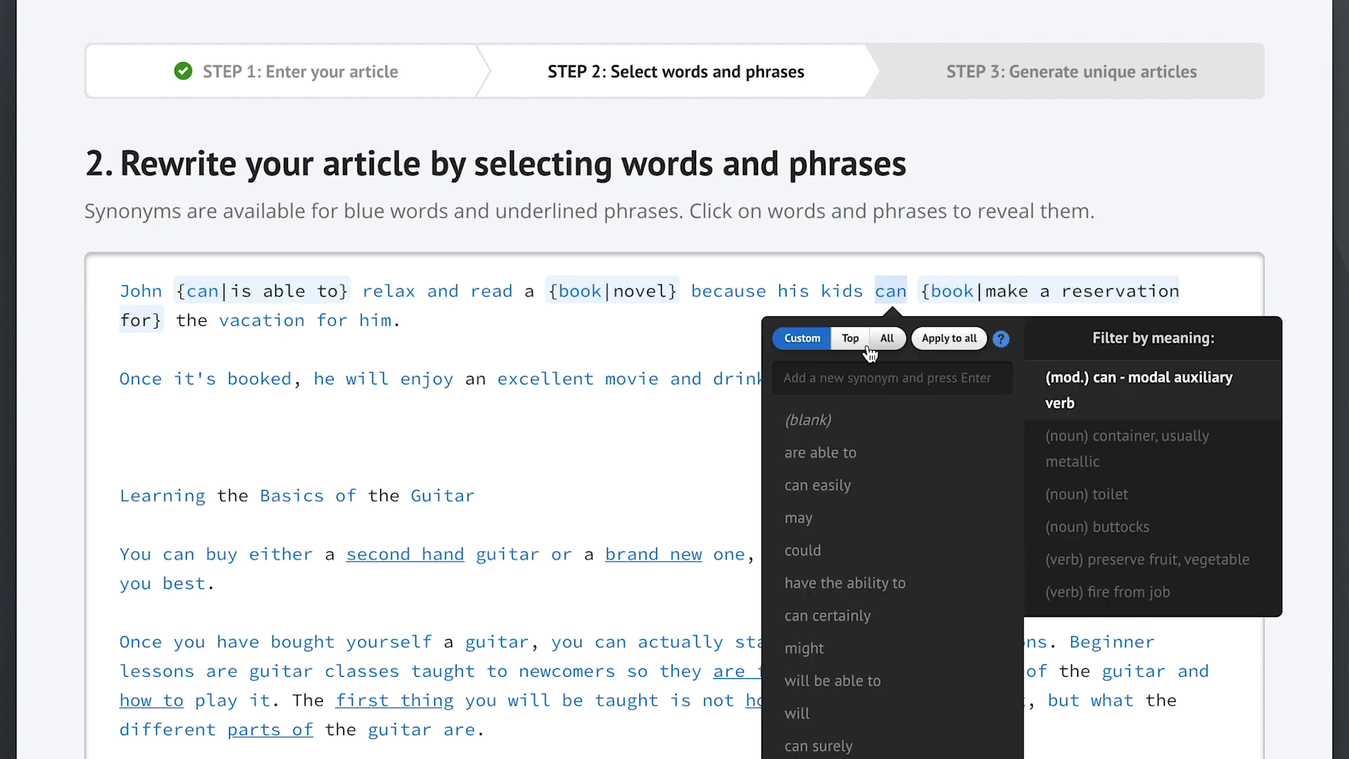
pyautogui.click(843, 451)
pyautogui.click(644, 458)
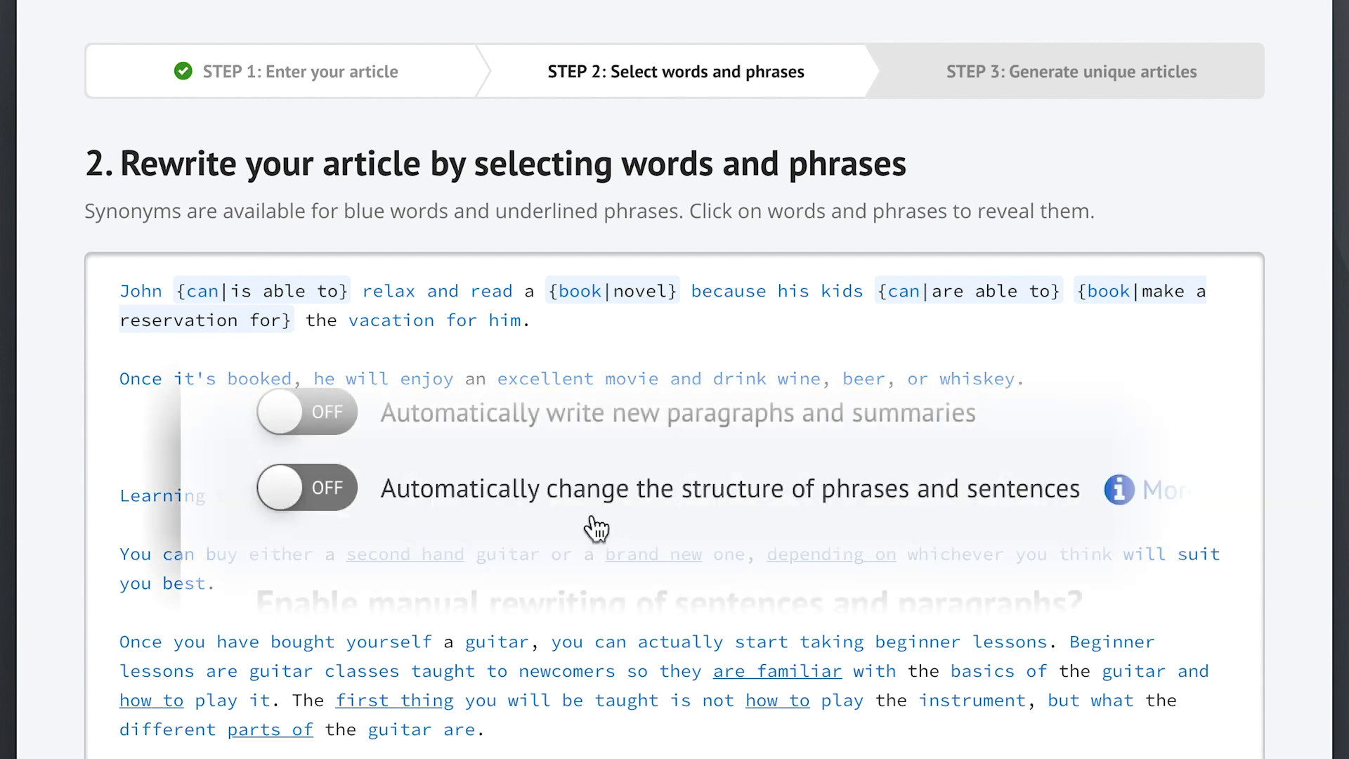
# - Switch the phrase-and-sentence restructuring toggle ON to generate reordered variants
pyautogui.click(546, 495)
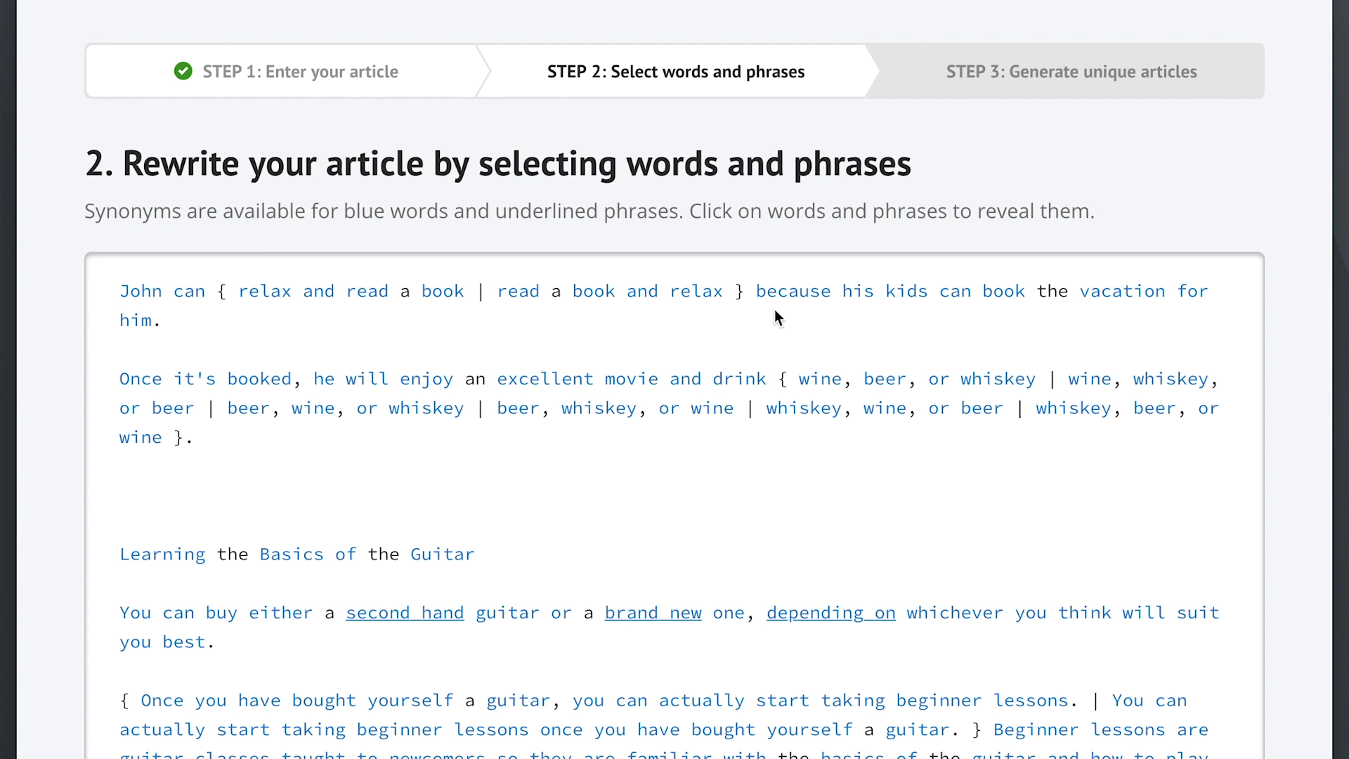
# - Give 'wine' its top synonyms plus 'sparkling wine' and apply them to every occurrence
pyautogui.click(822, 379)
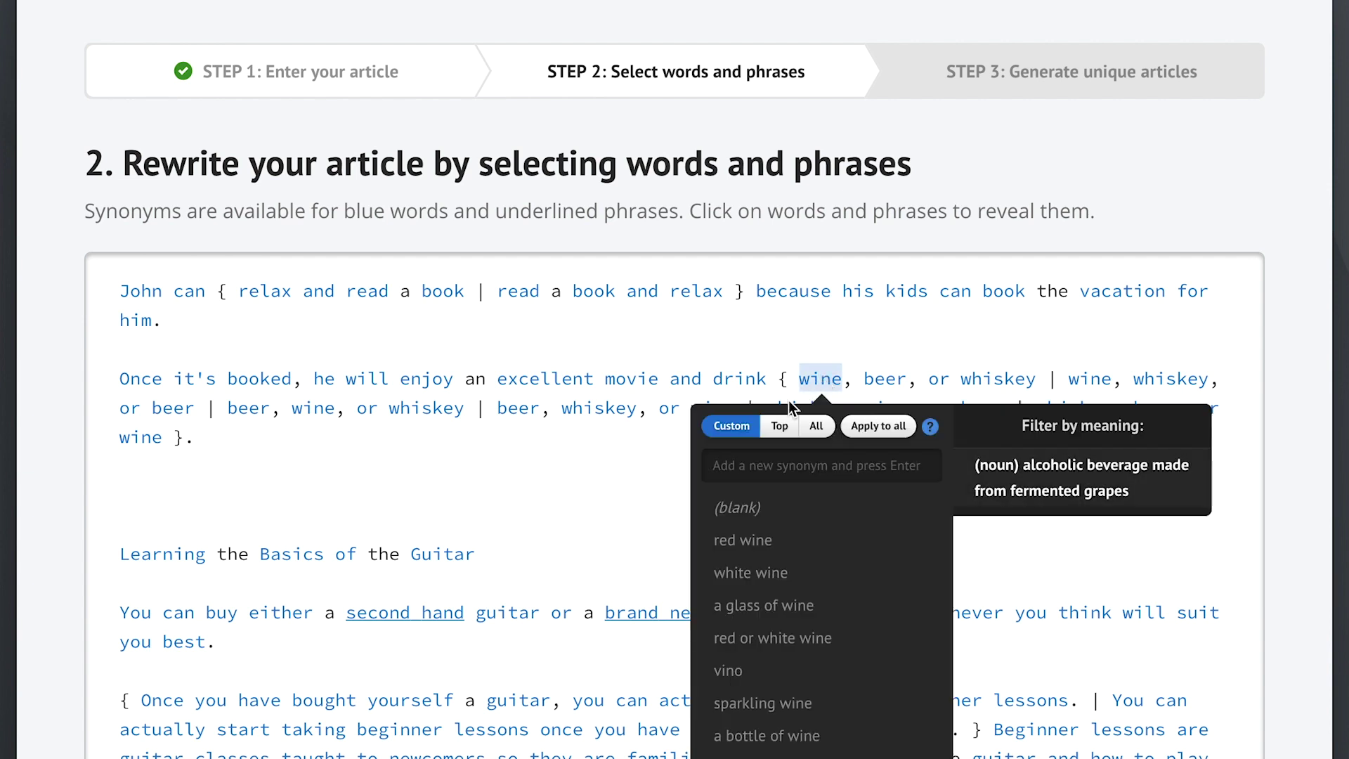
pyautogui.click(816, 426)
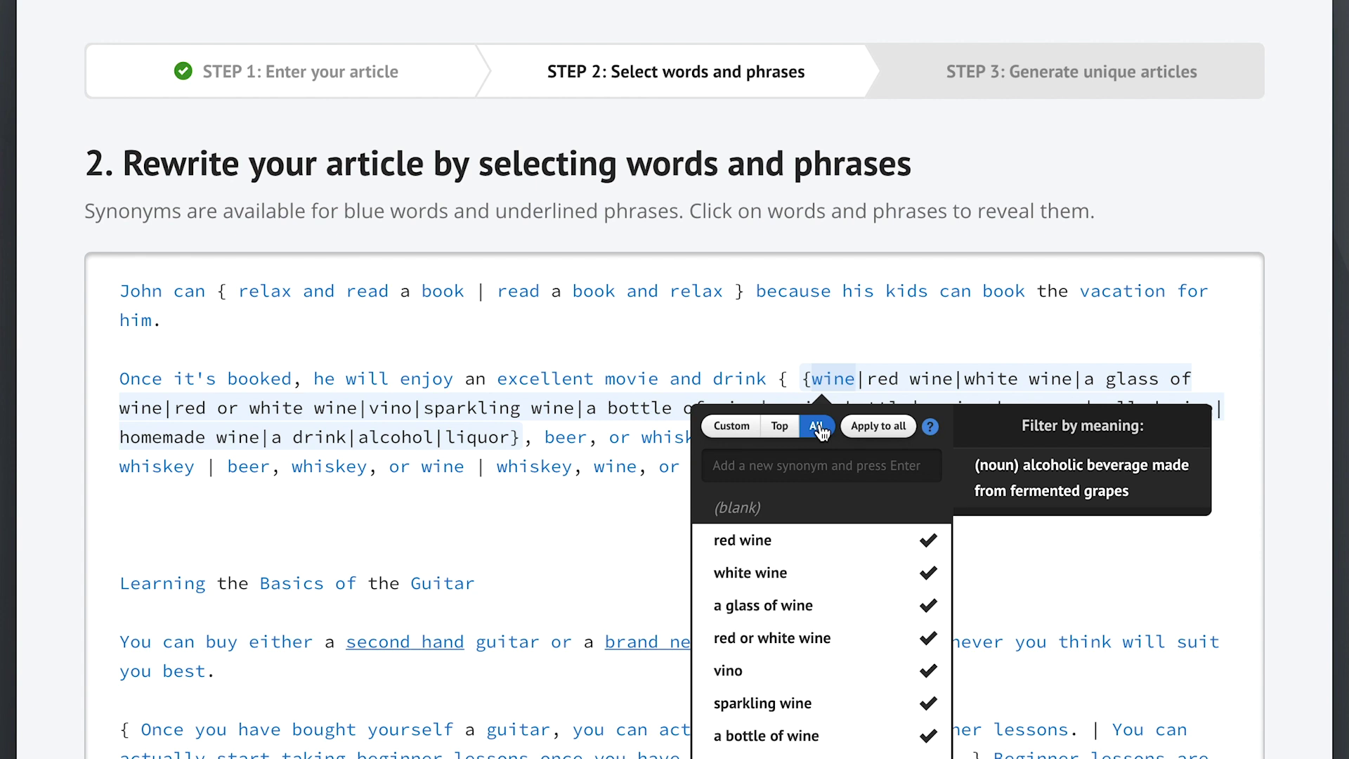
pyautogui.click(780, 427)
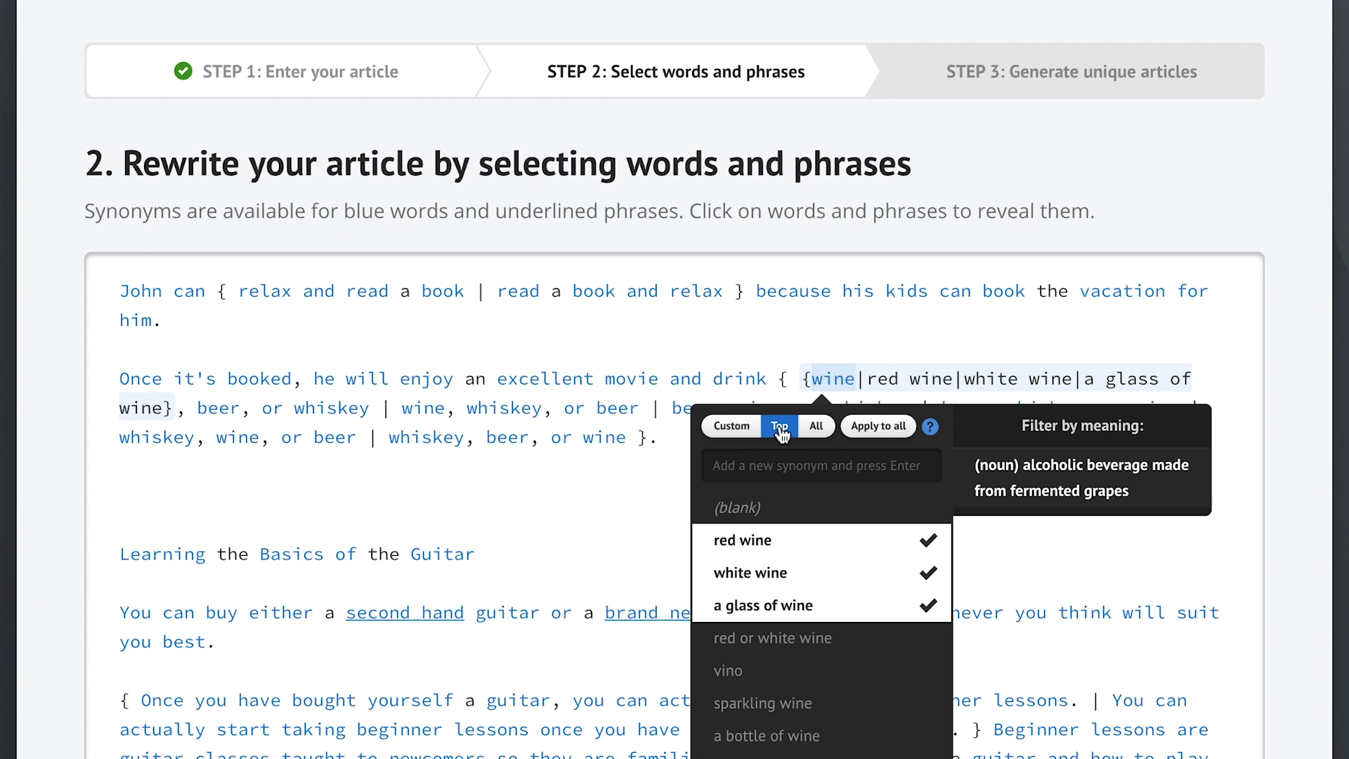
pyautogui.click(807, 706)
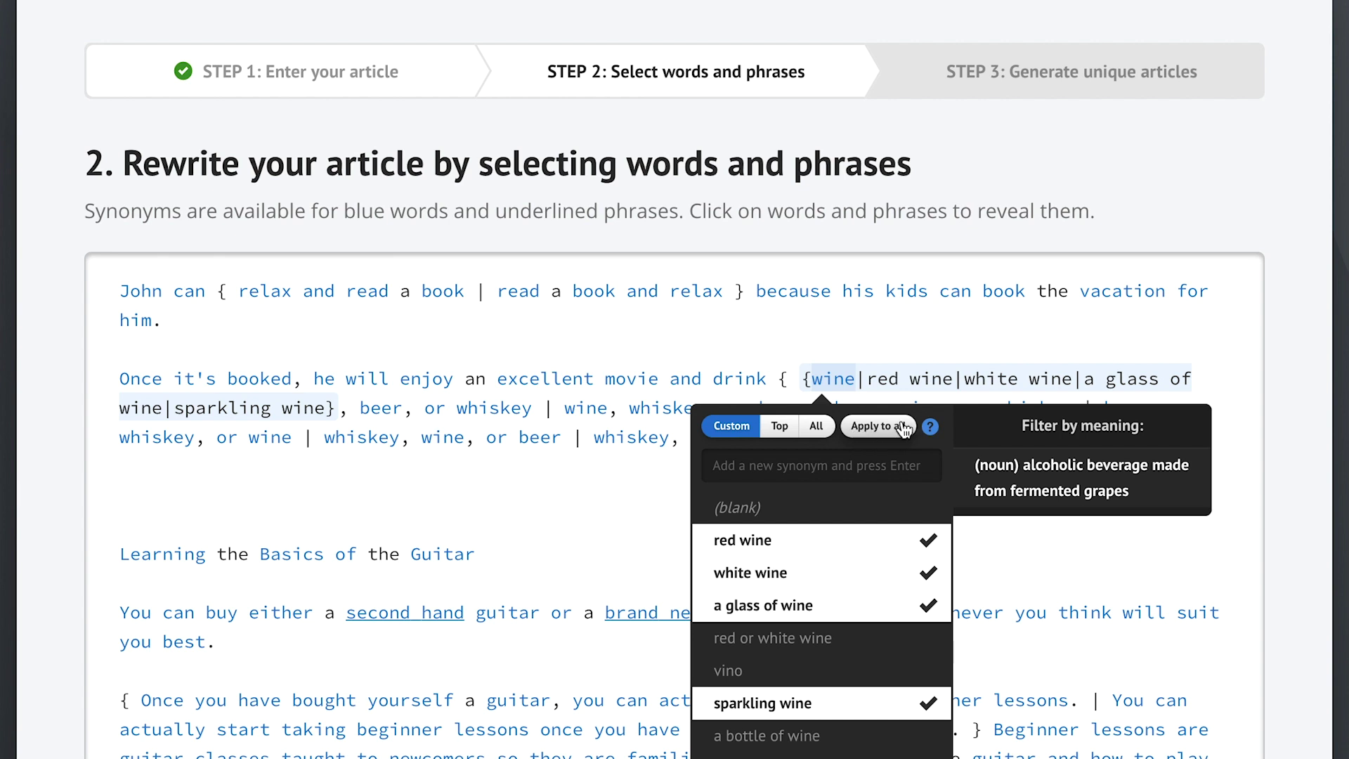
pyautogui.click(876, 427)
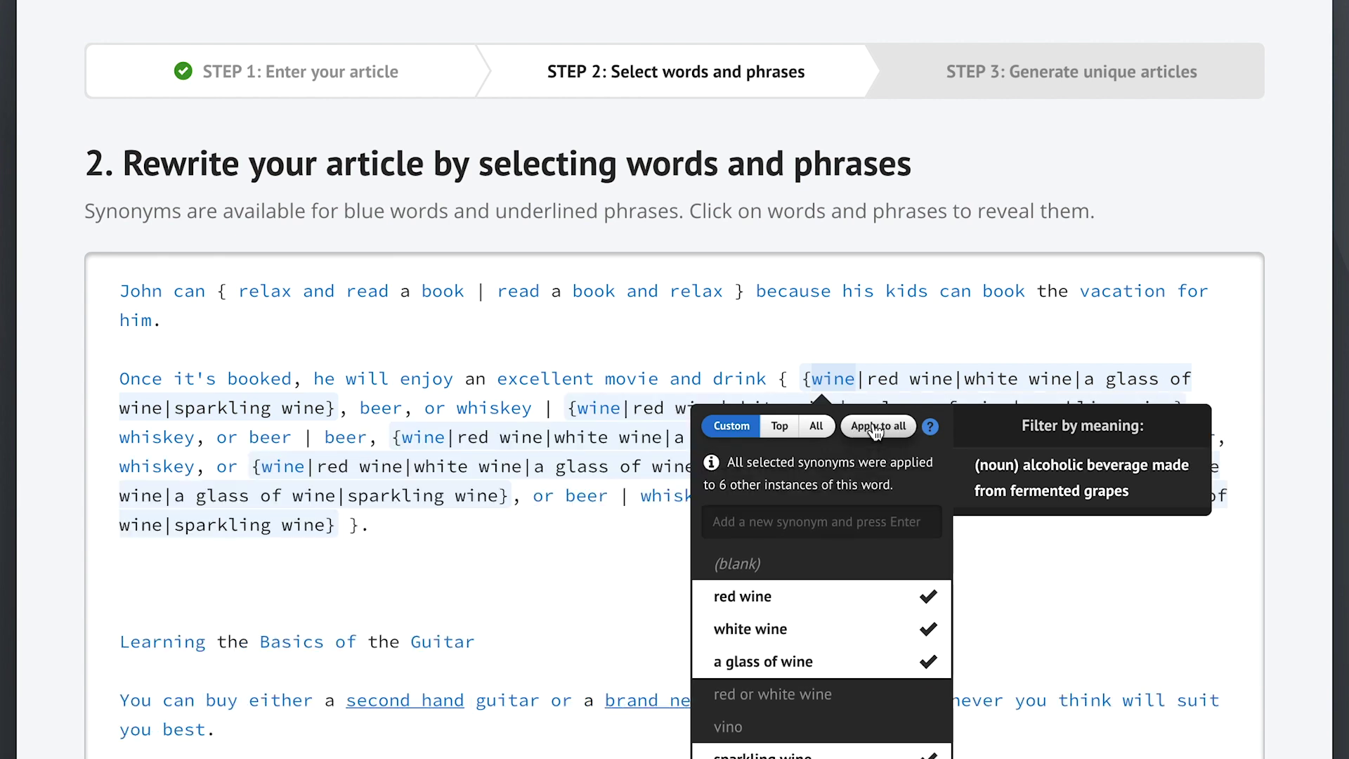
pyautogui.click(589, 561)
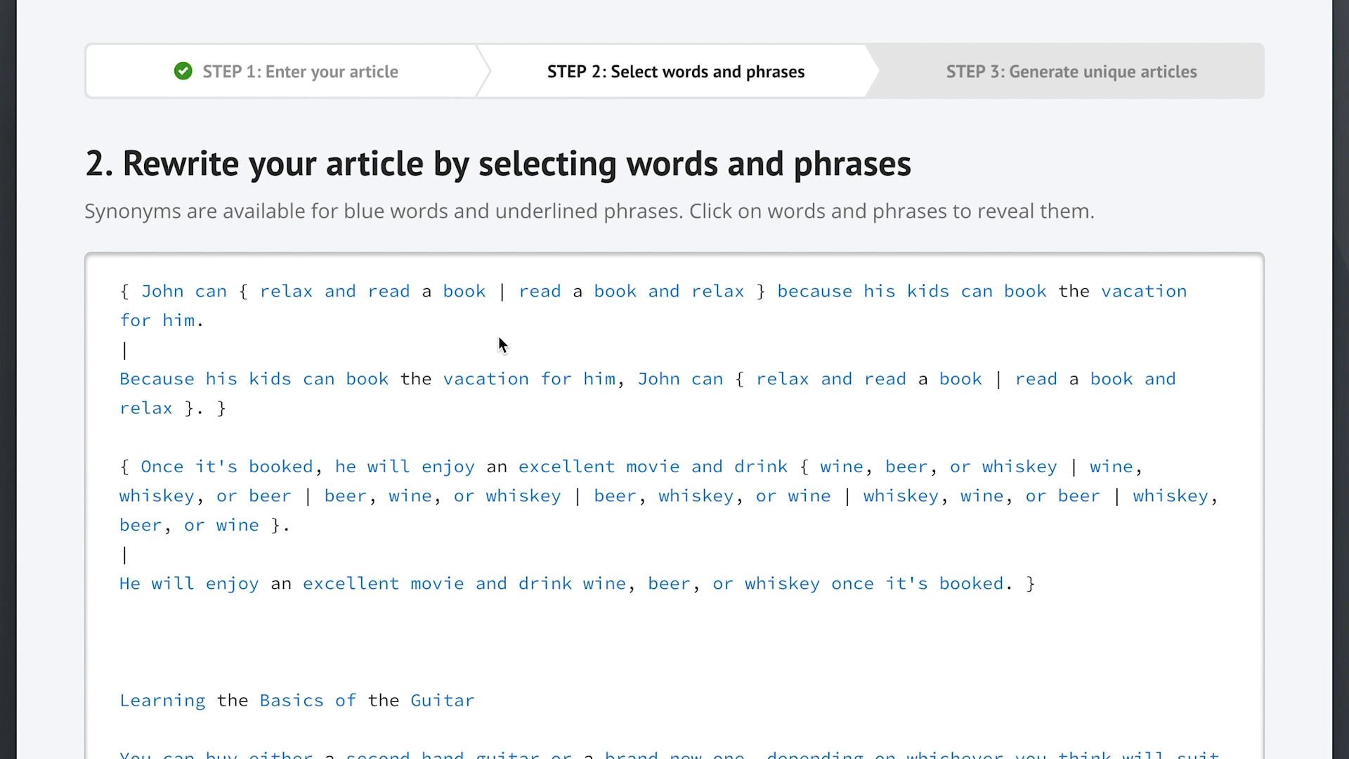
# - Scroll to the end of the article and open the rewriting Settings
pyautogui.scroll(-10, 1215, 627)
pyautogui.scroll(-5, 1174, 632)
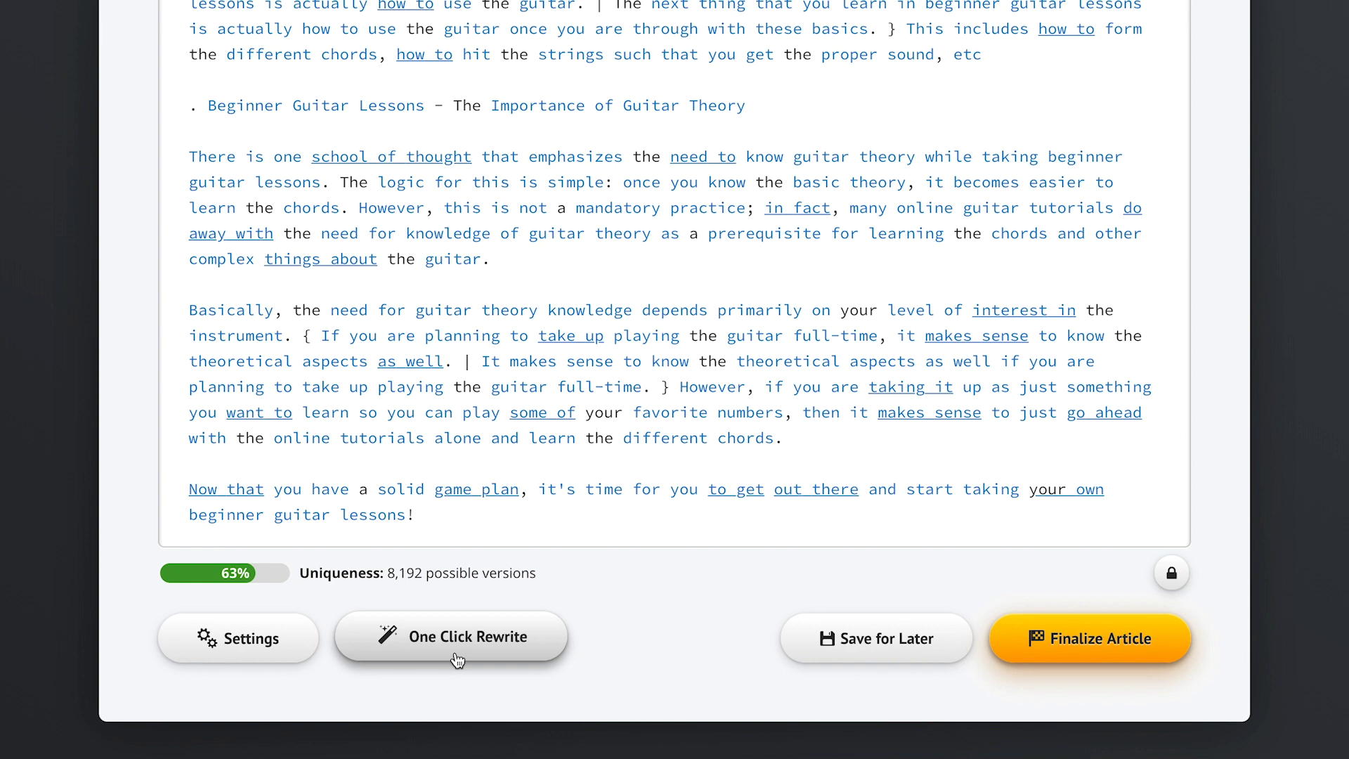
pyautogui.click(264, 648)
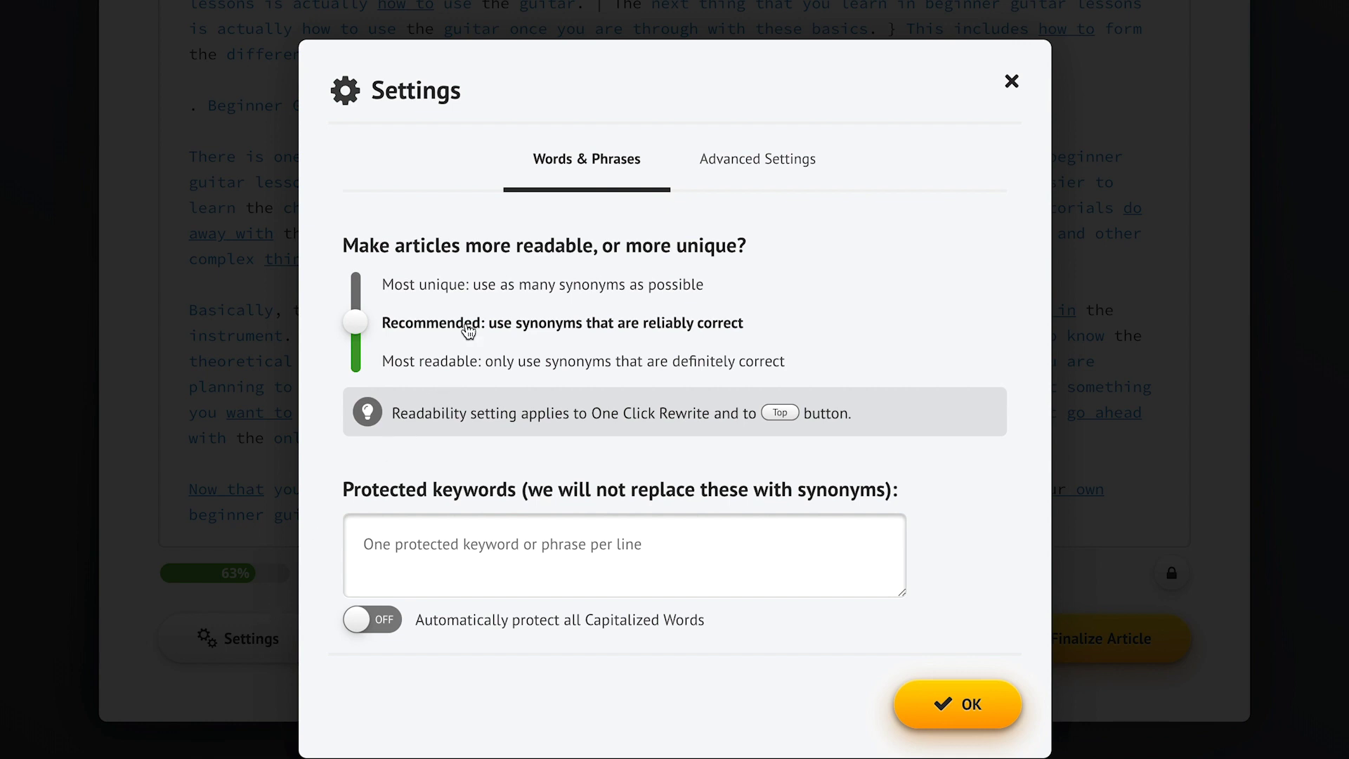
# - Try the most unique and most readable synonym levels, then return to Recommended
pyautogui.click(422, 289)
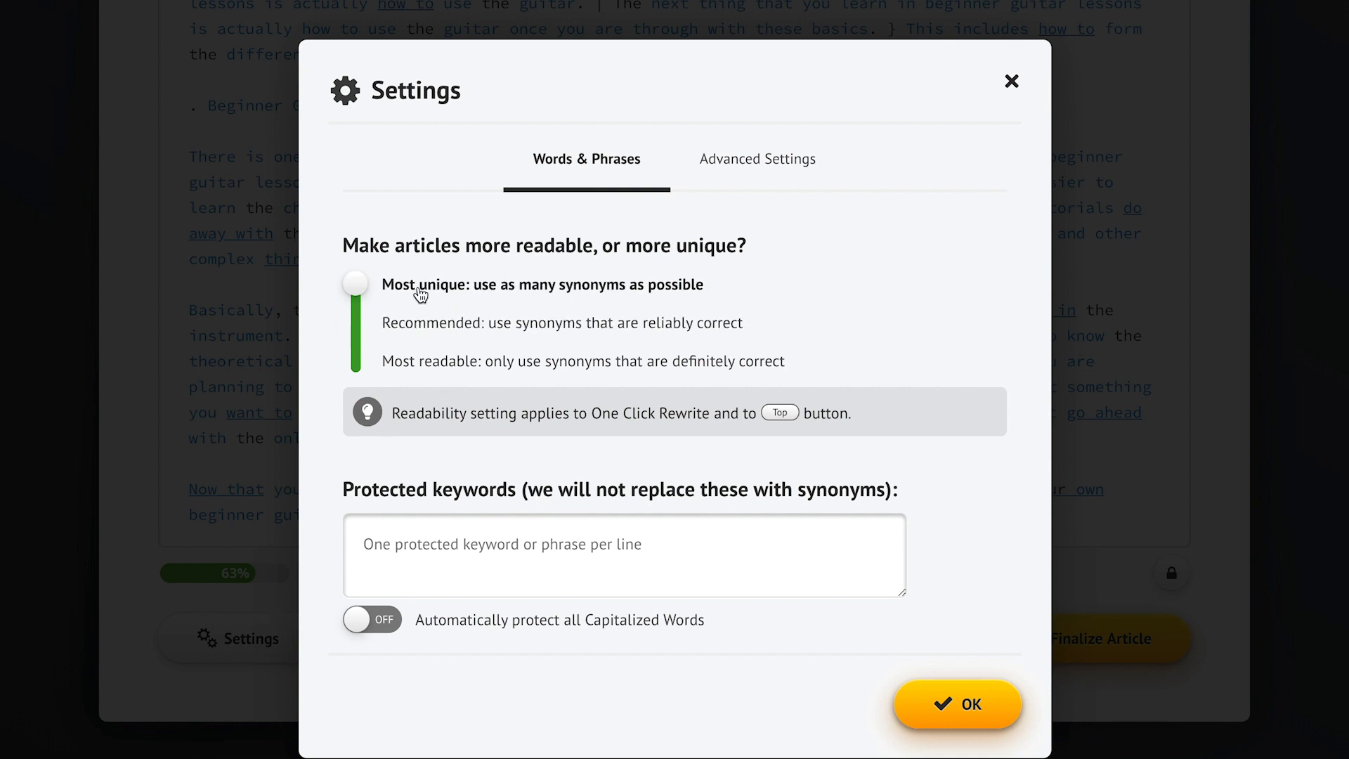
pyautogui.click(433, 366)
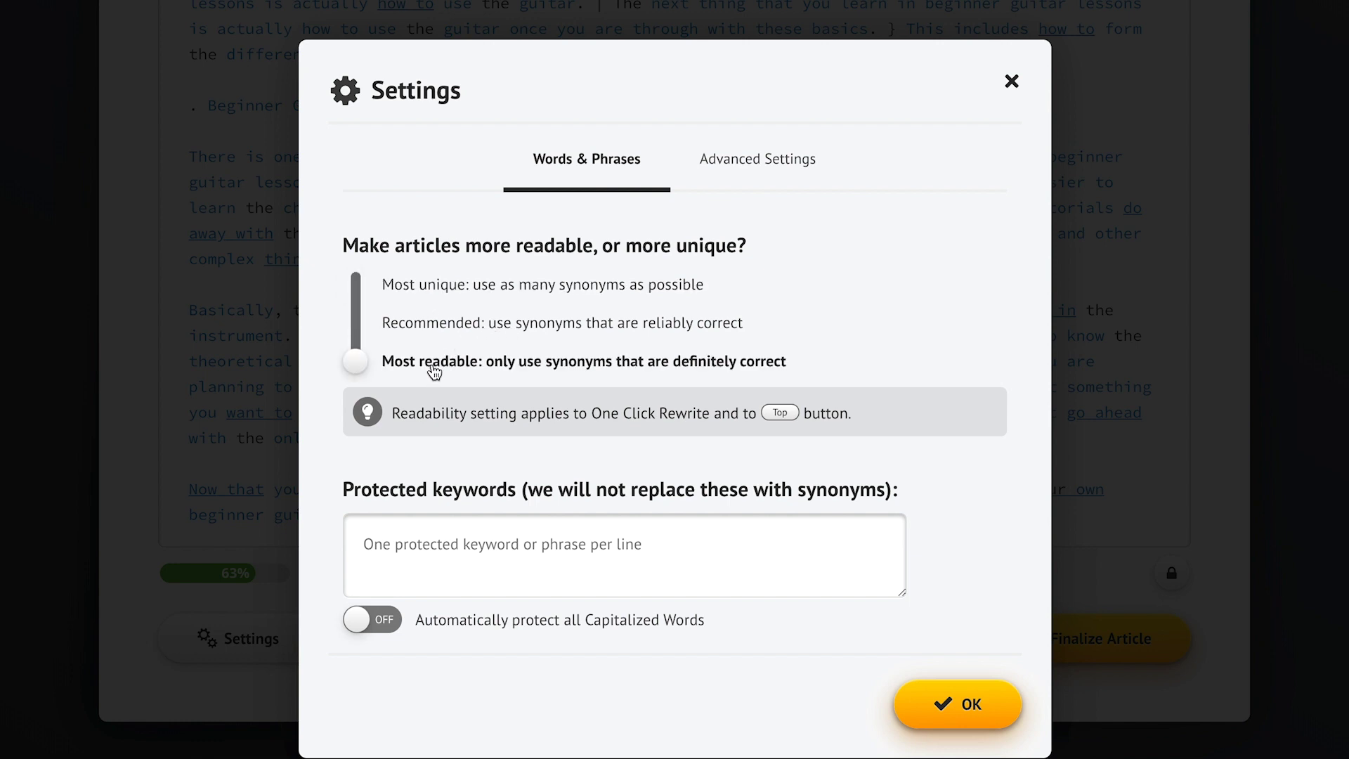
pyautogui.click(538, 328)
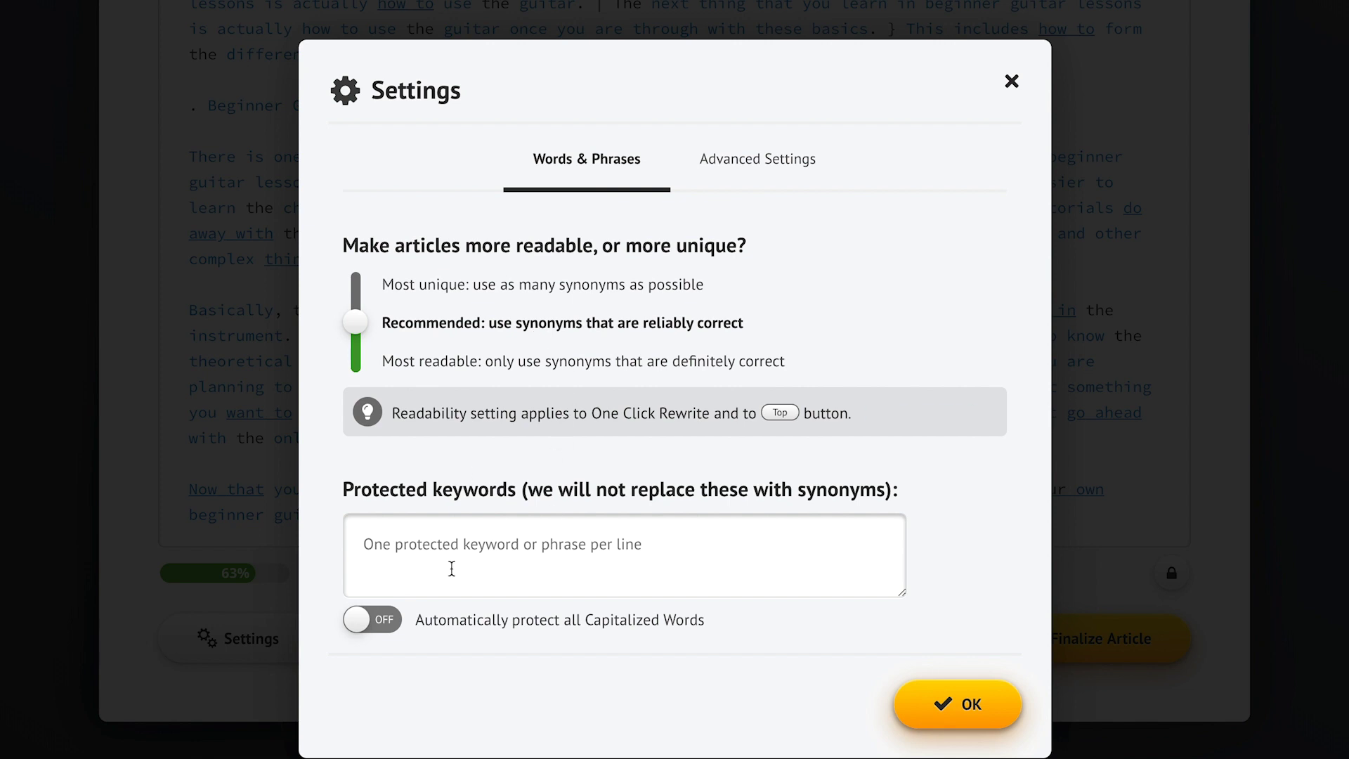
# - Protect the keyword 'Big Burgers' and all Capitalized Words, then save the settings
pyautogui.click(411, 548)
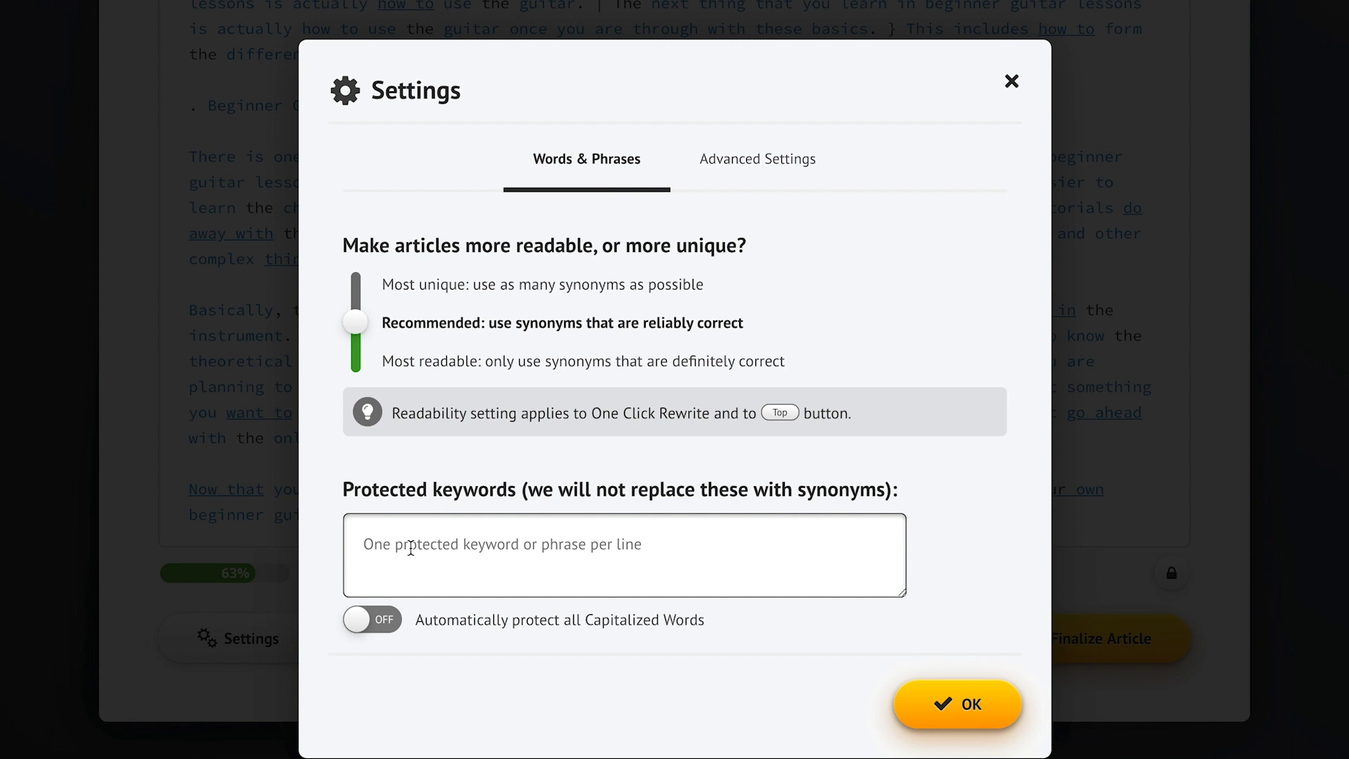
pyautogui.write('Big Burgers')
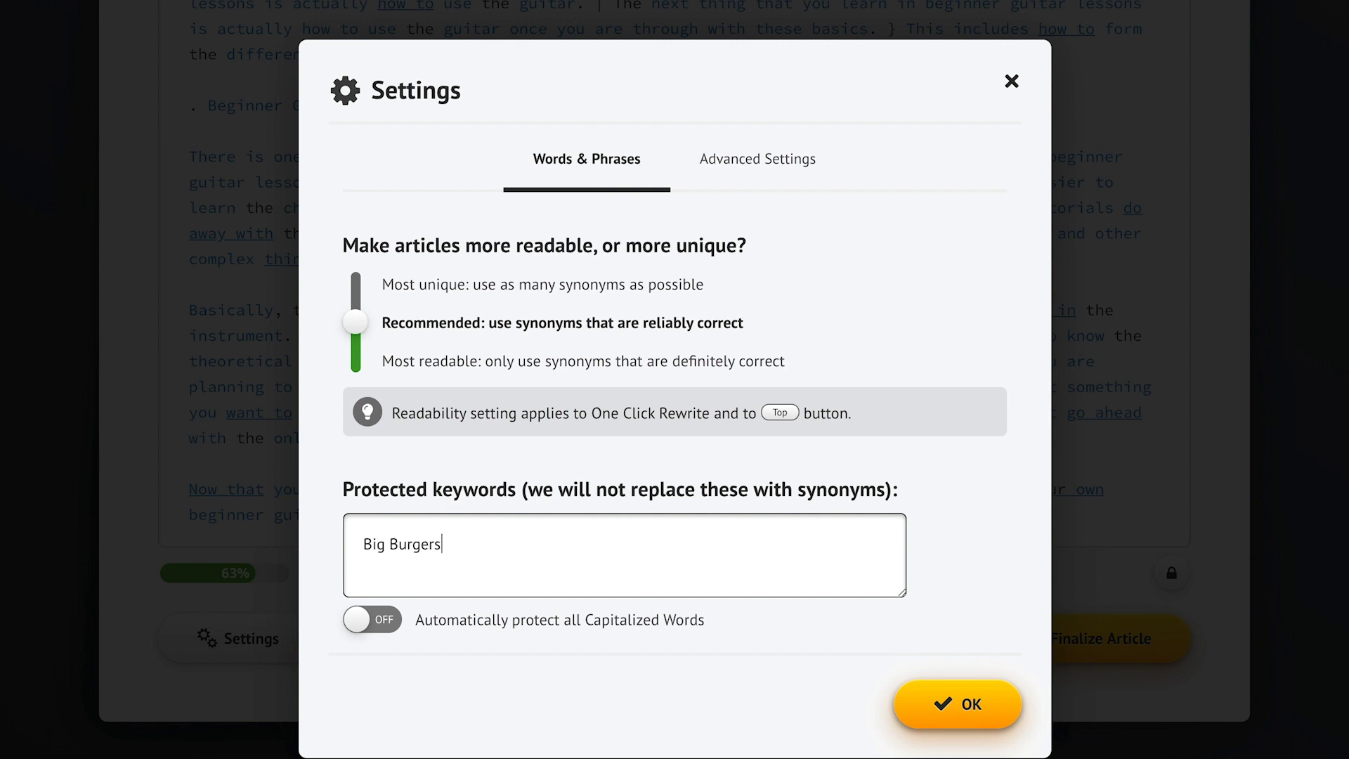
pyautogui.click(959, 528)
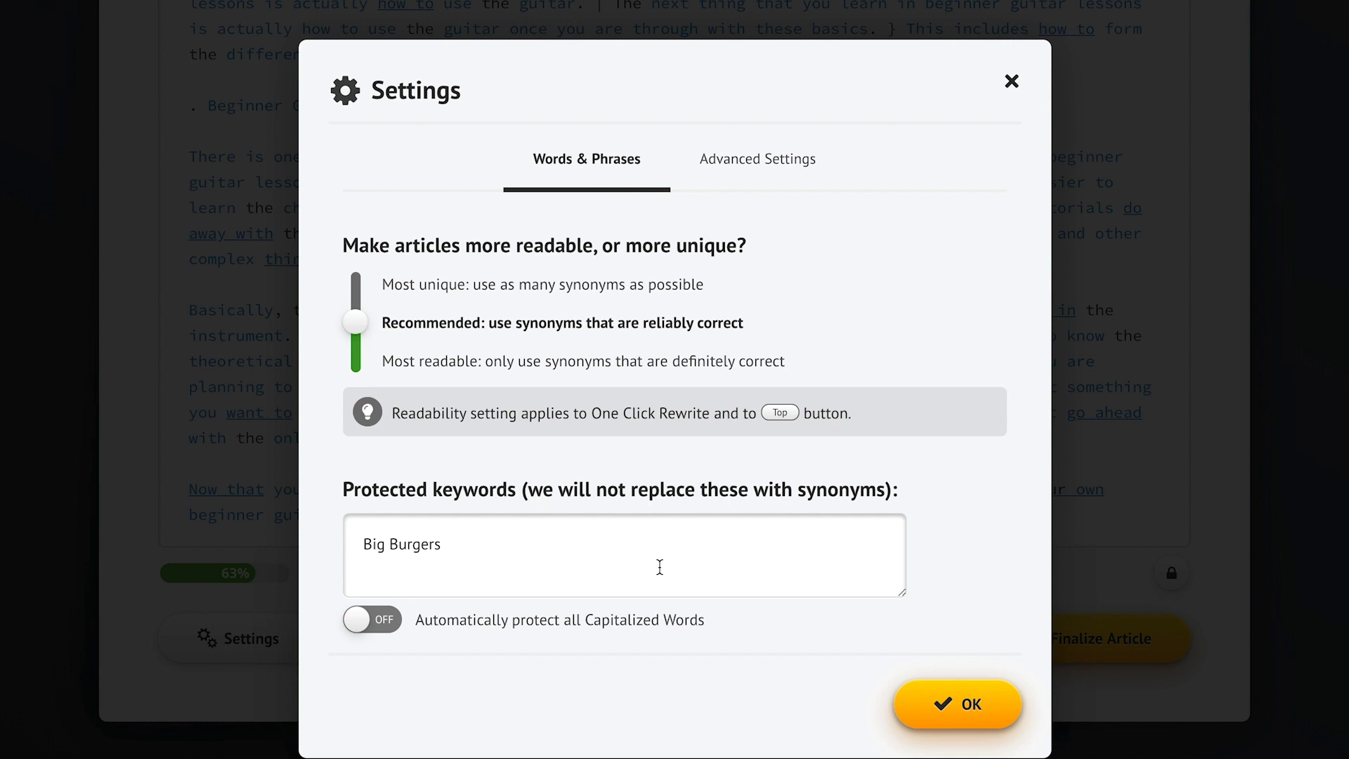
pyautogui.click(369, 627)
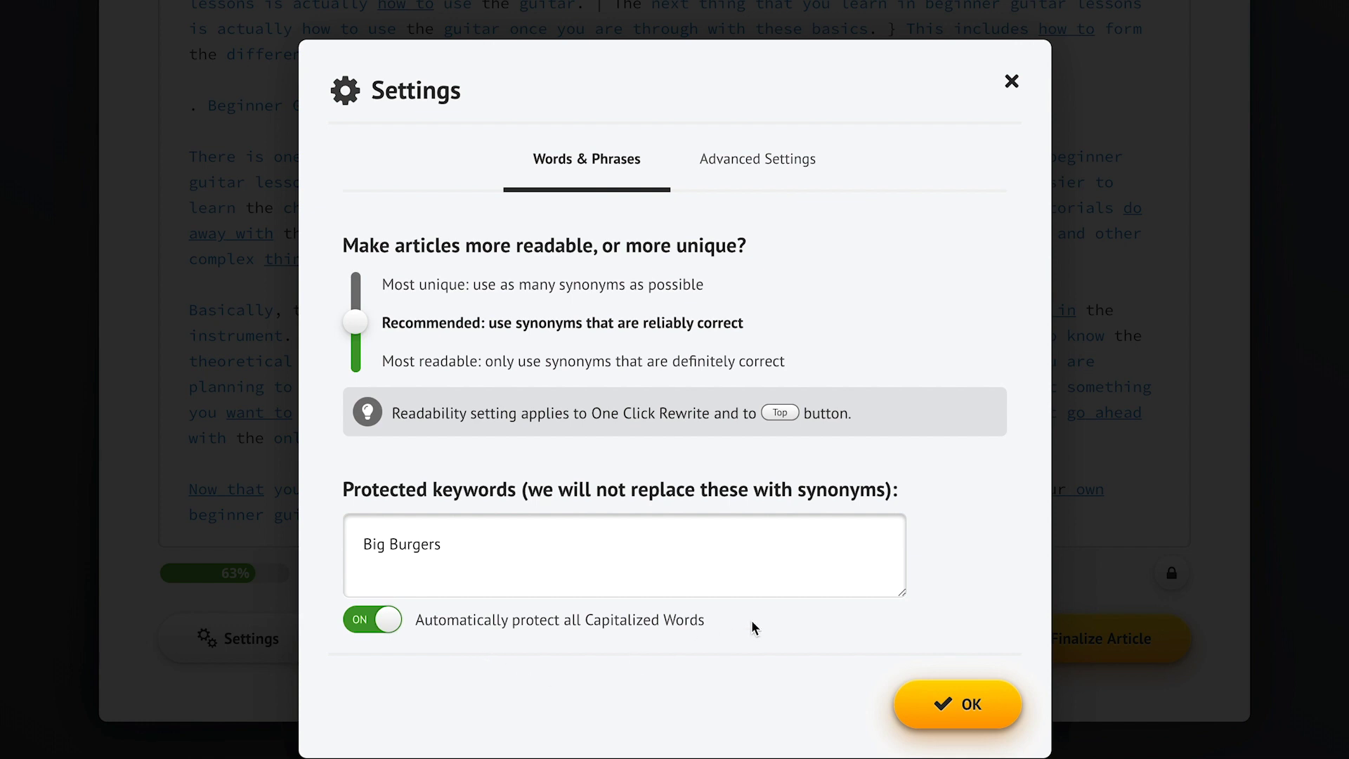
pyautogui.click(956, 704)
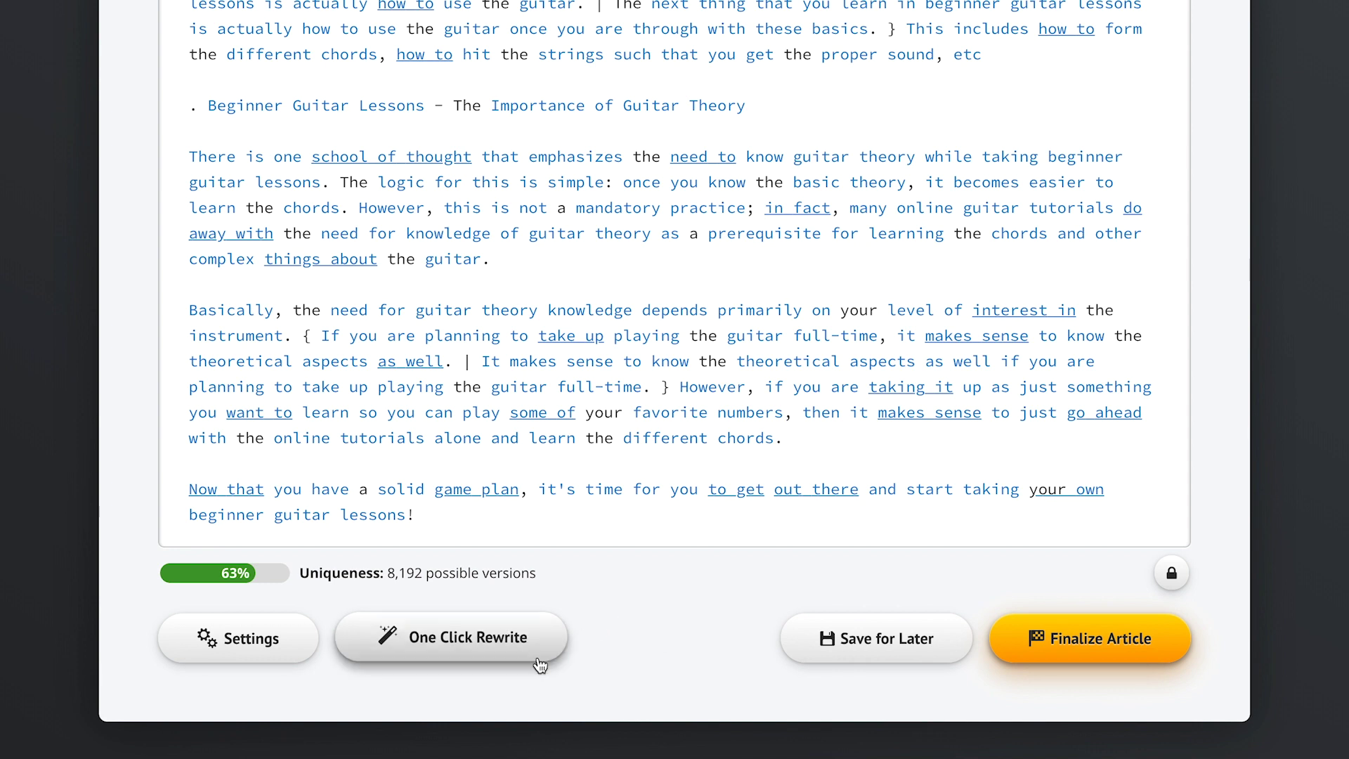
# - Run One Click Rewrite to spin the article to 99% uniqueness
pyautogui.click(447, 645)
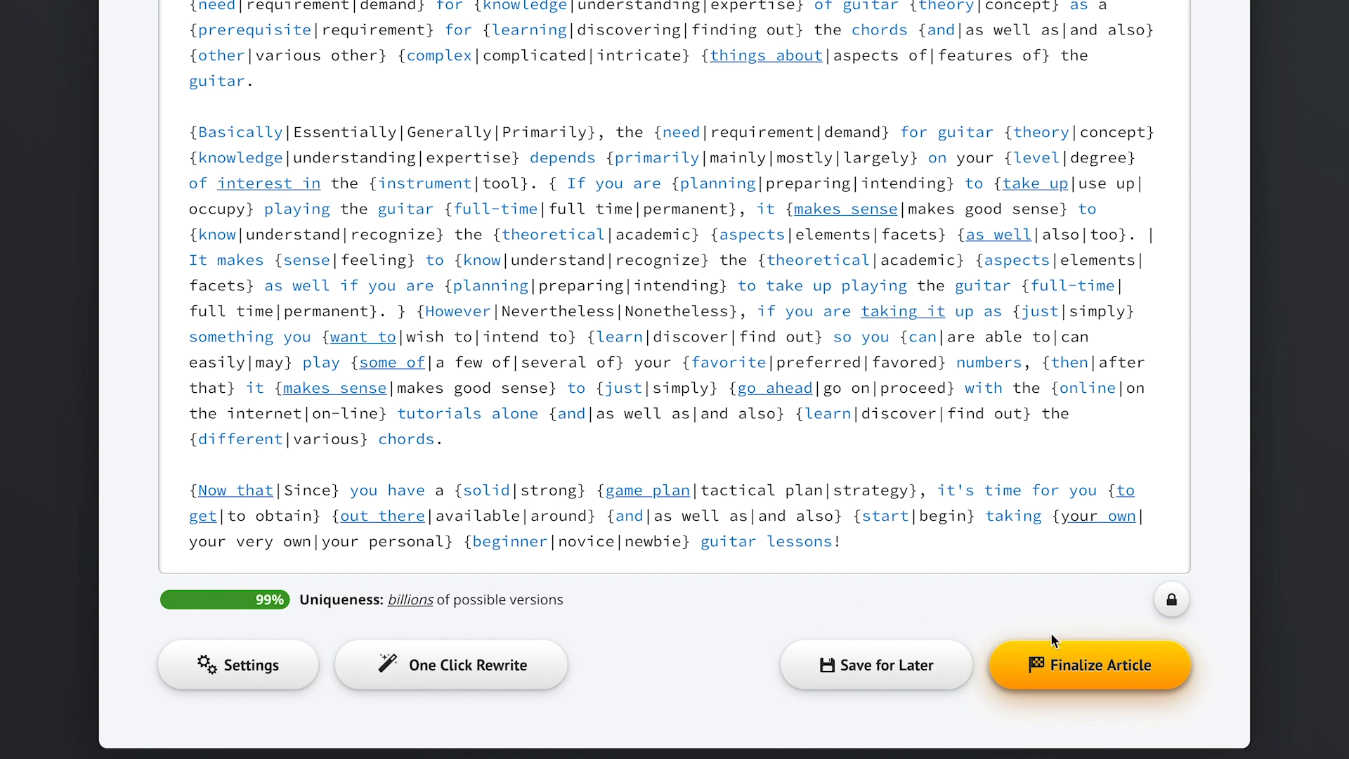
pyautogui.click(1091, 677)
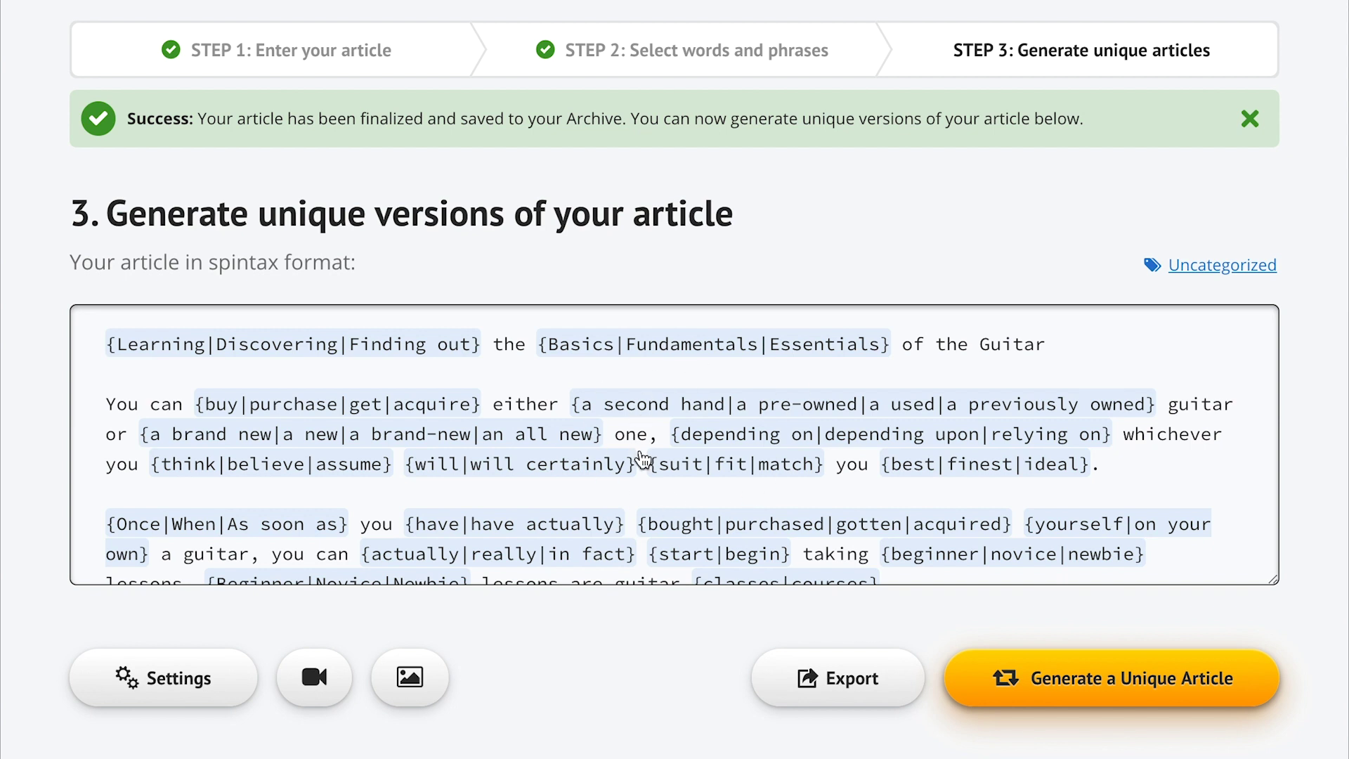
pyautogui.doubleClick(245, 262)
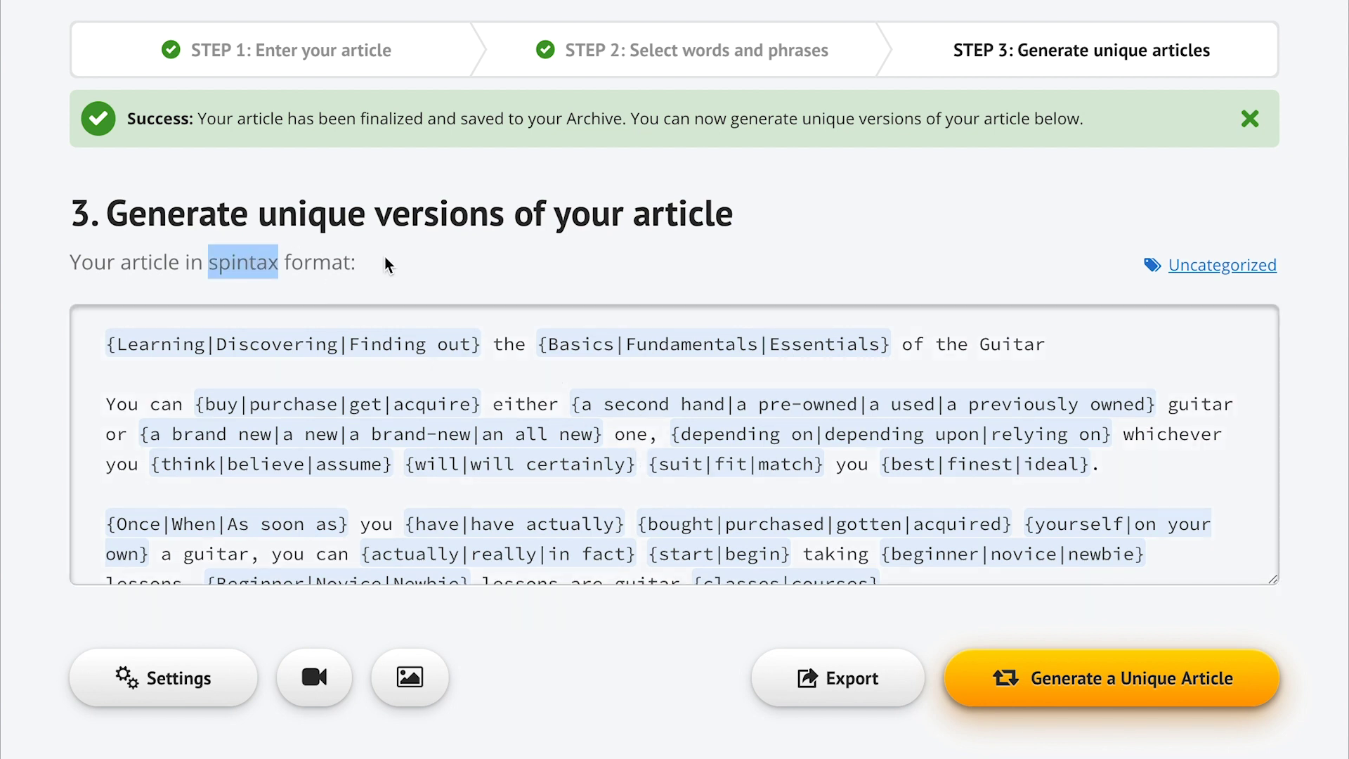
pyautogui.click(425, 261)
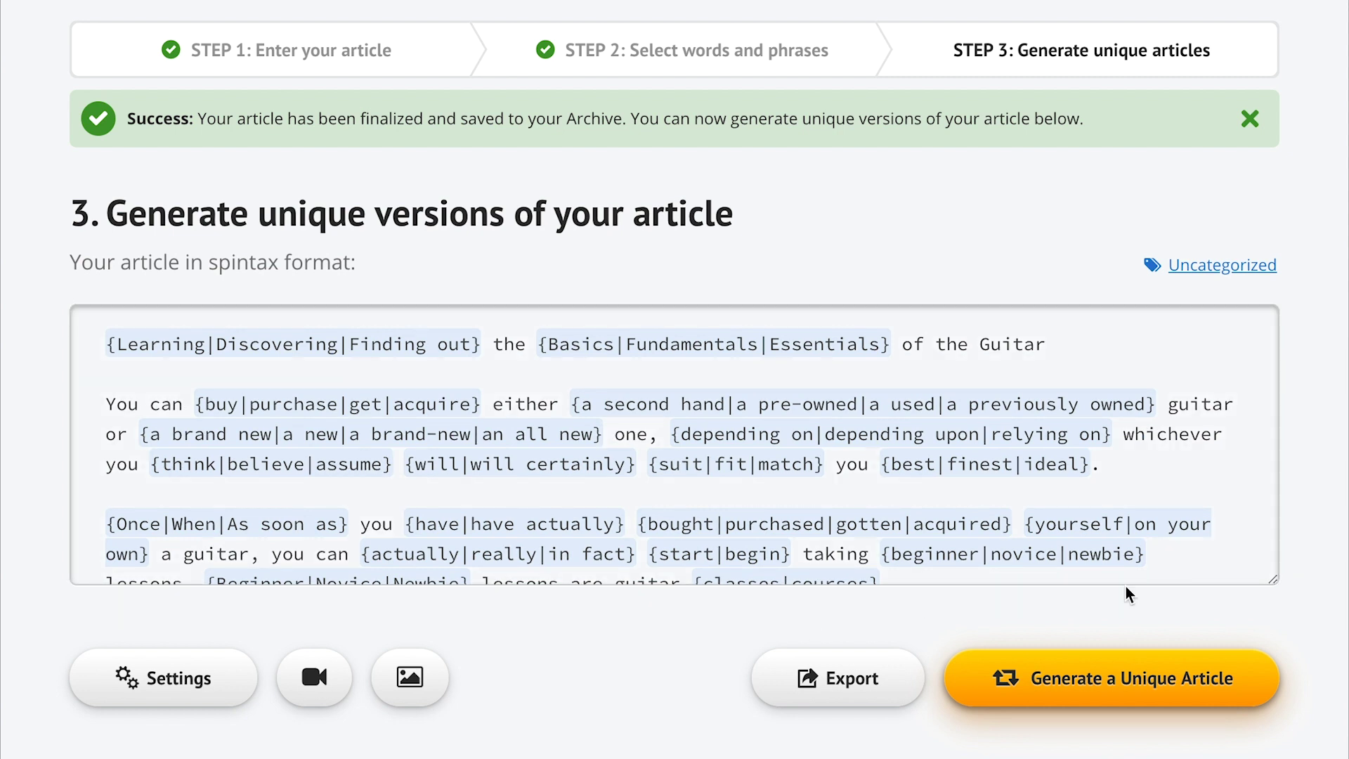
pyautogui.scroll(-3, 559, 713)
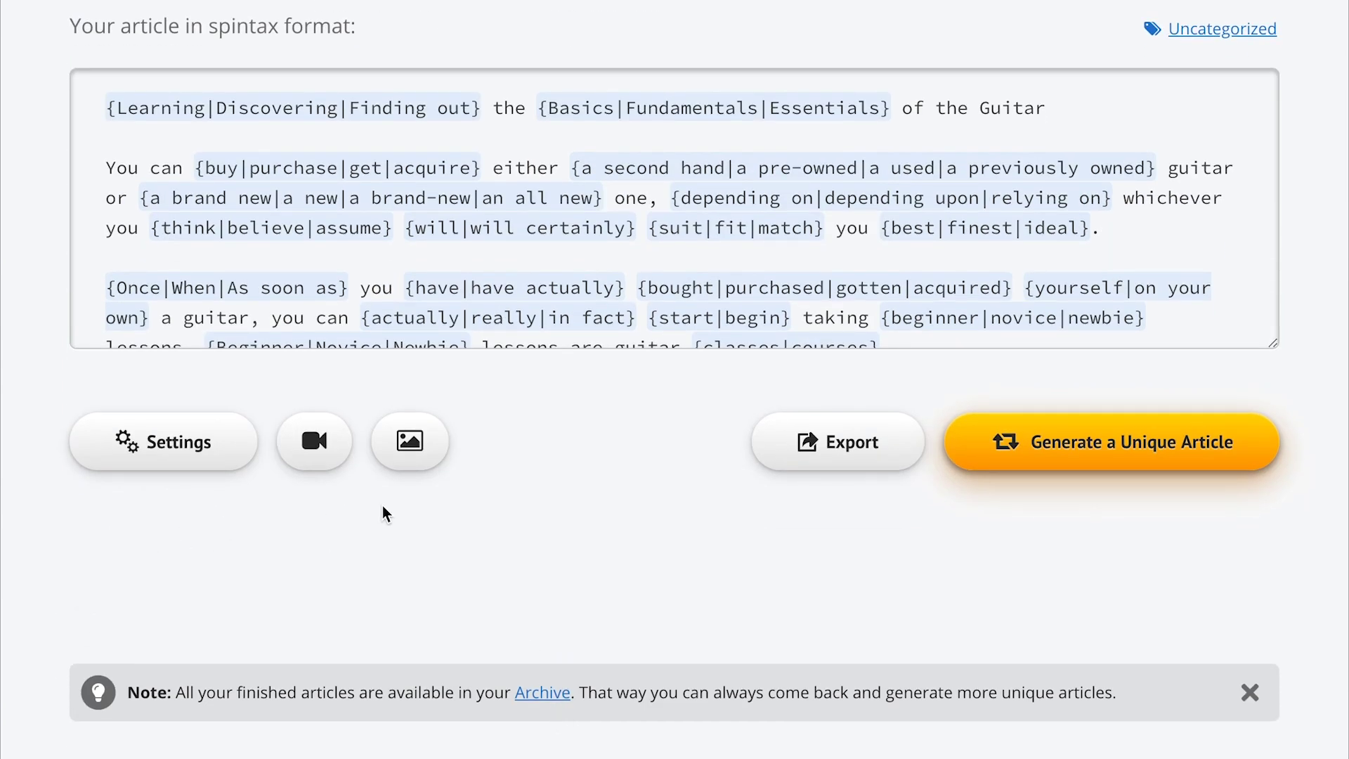
# - Search videos for 'guitar lessons' and select Guitar Lesson 1, Beginner Acoustic, Zombie and Tears in Heaven
pyautogui.click(314, 455)
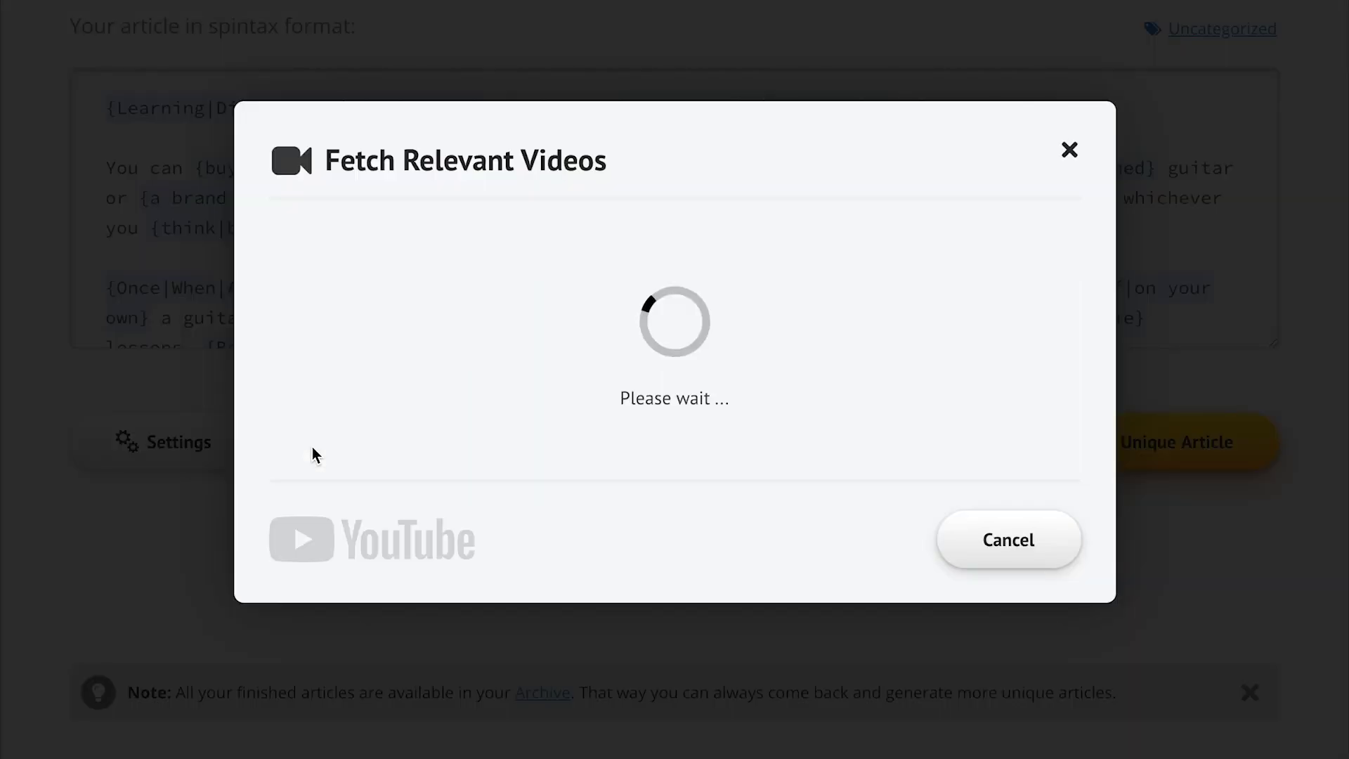
pyautogui.write('guitar lessons')
pyautogui.click(922, 268)
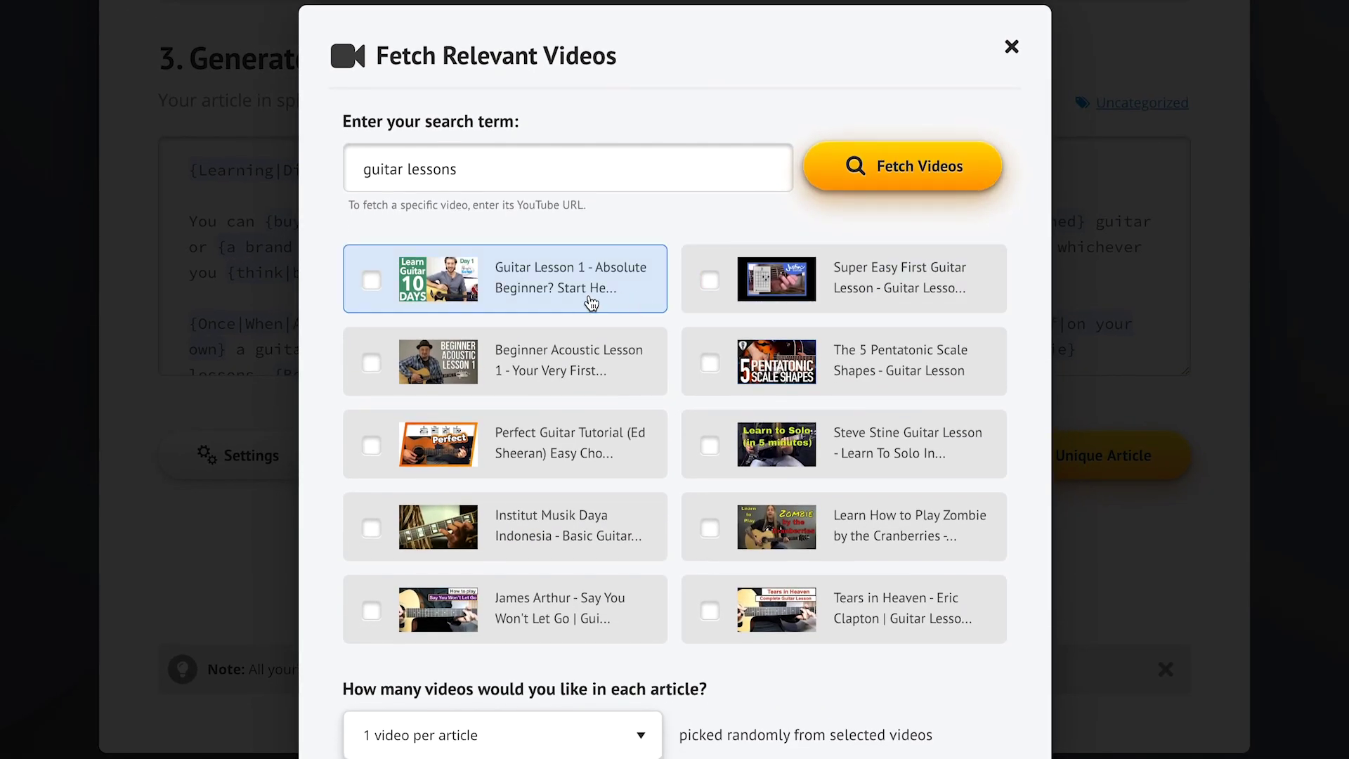
pyautogui.click(592, 304)
pyautogui.click(607, 363)
pyautogui.click(809, 528)
pyautogui.click(849, 617)
# - Set 2 videos per article and use the four selected videos
pyautogui.scroll(-4, 935, 706)
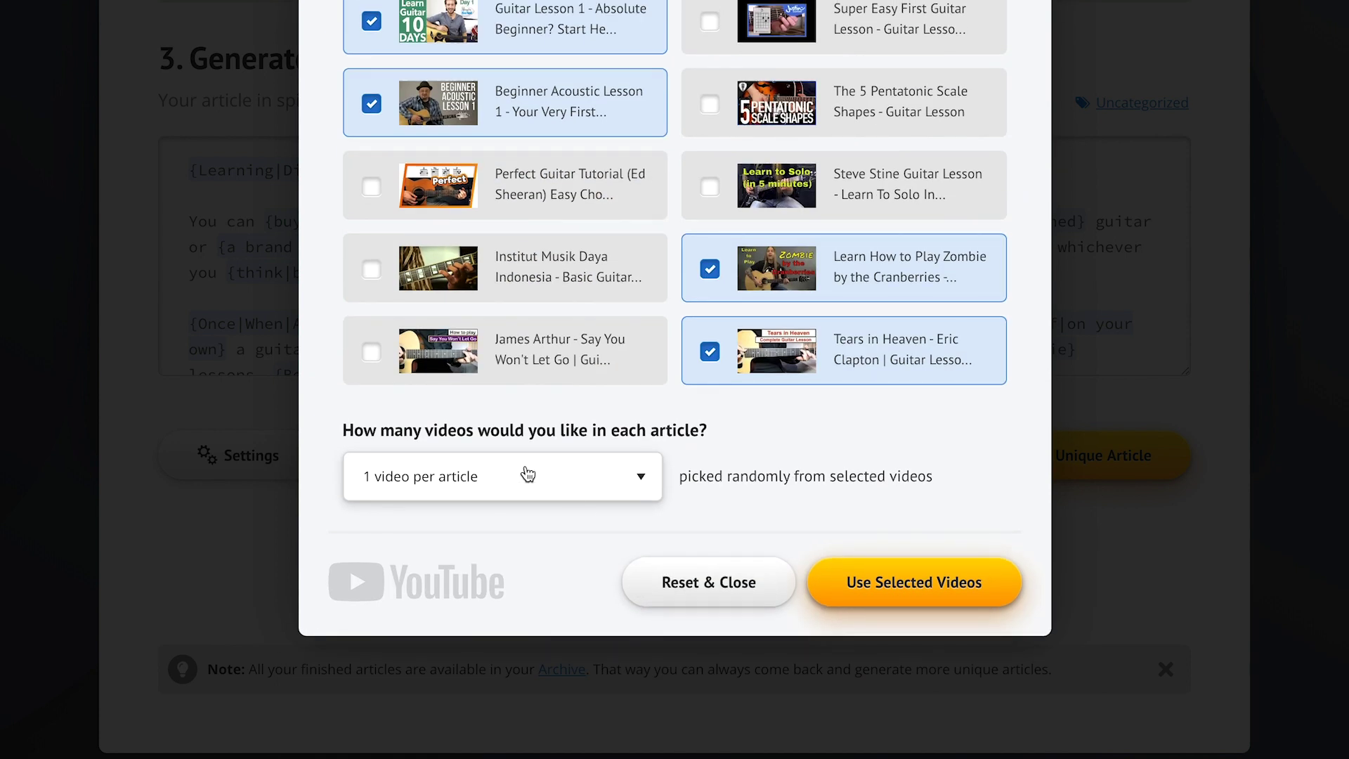
pyautogui.click(523, 477)
pyautogui.click(533, 495)
pyautogui.click(933, 597)
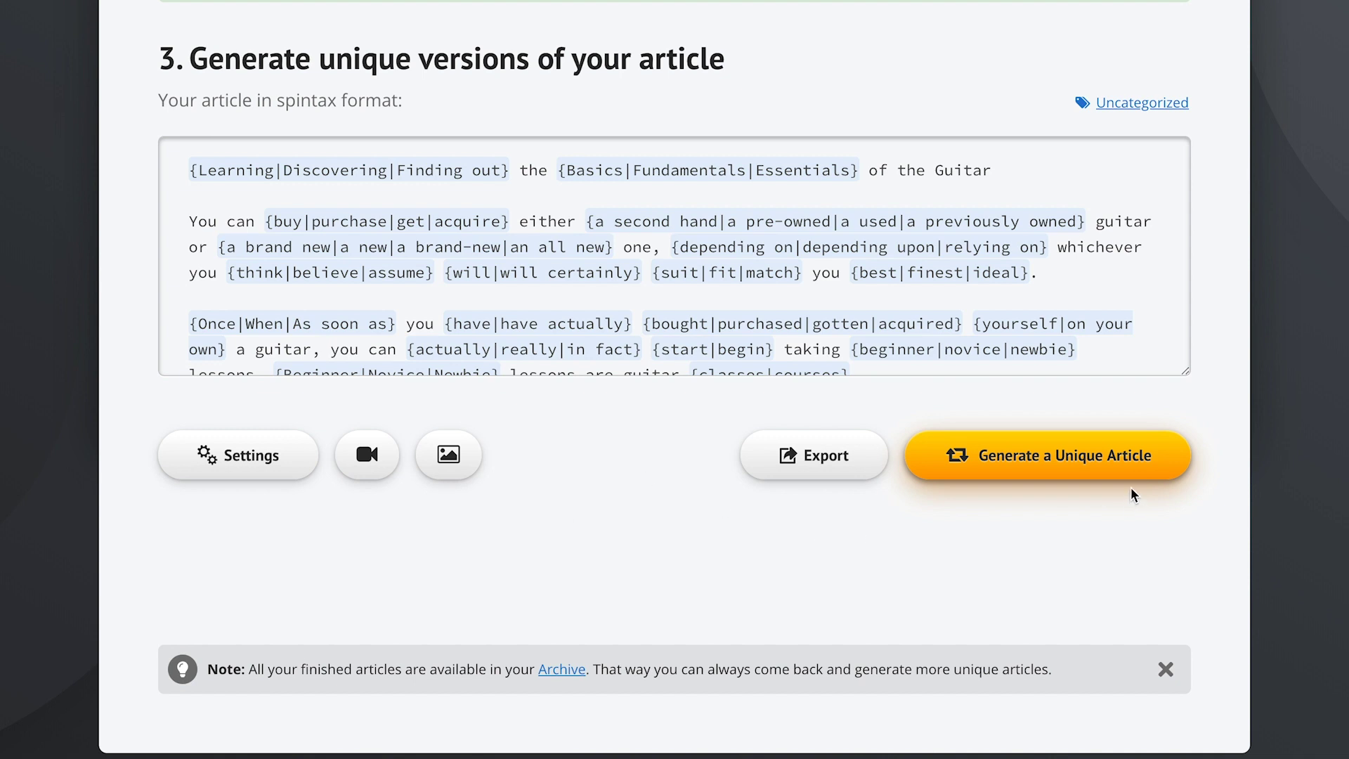
# - Generate a unique version of the guitar article, 'Learning the Essentials of the Guitar'
pyautogui.click(1075, 460)
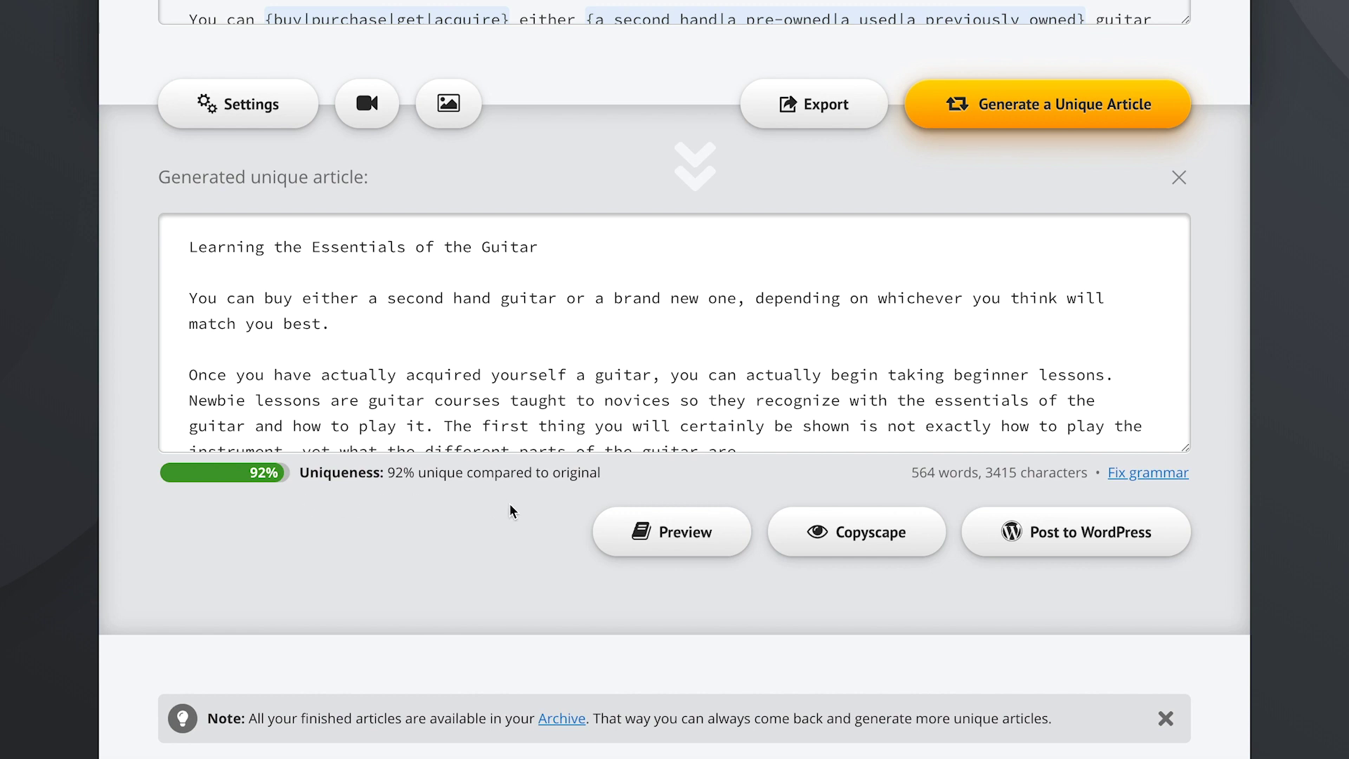
pyautogui.click(672, 532)
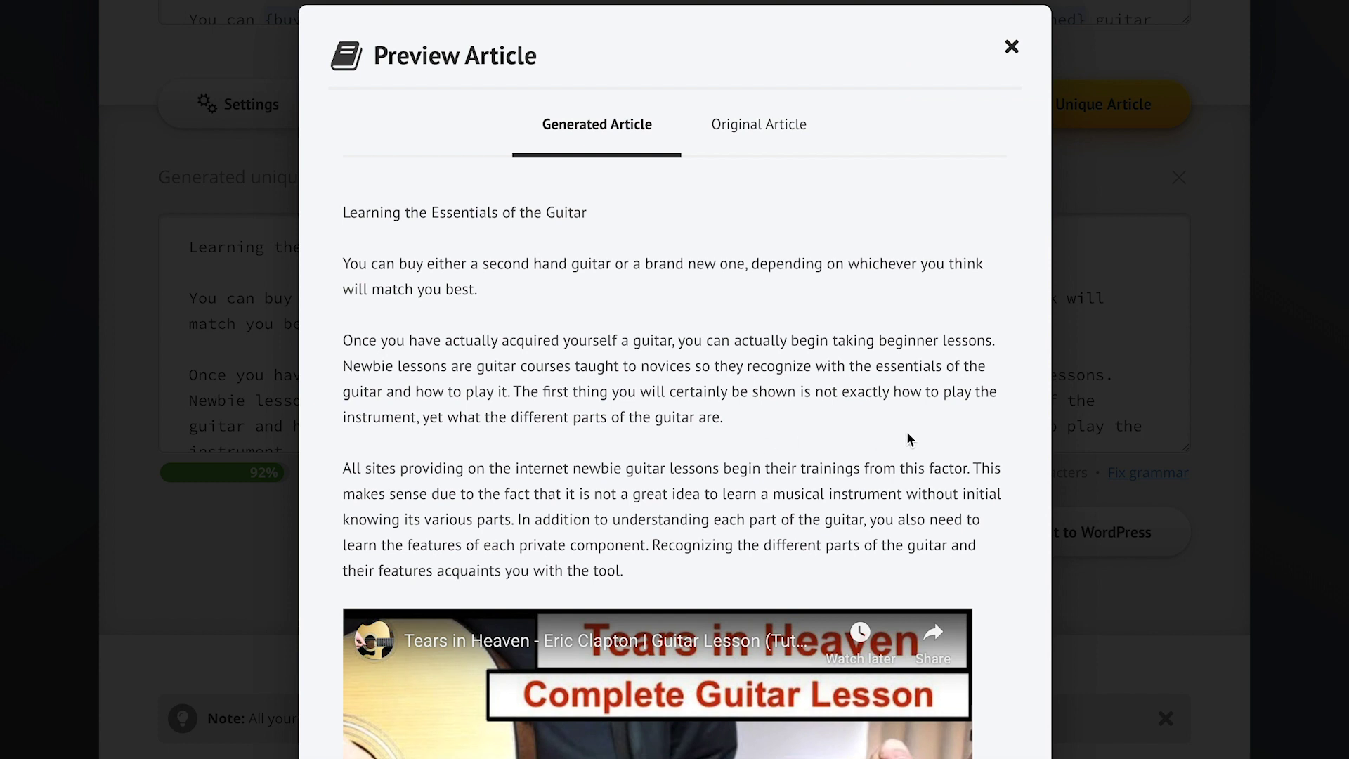
pyautogui.scroll(-5, 1006, 503)
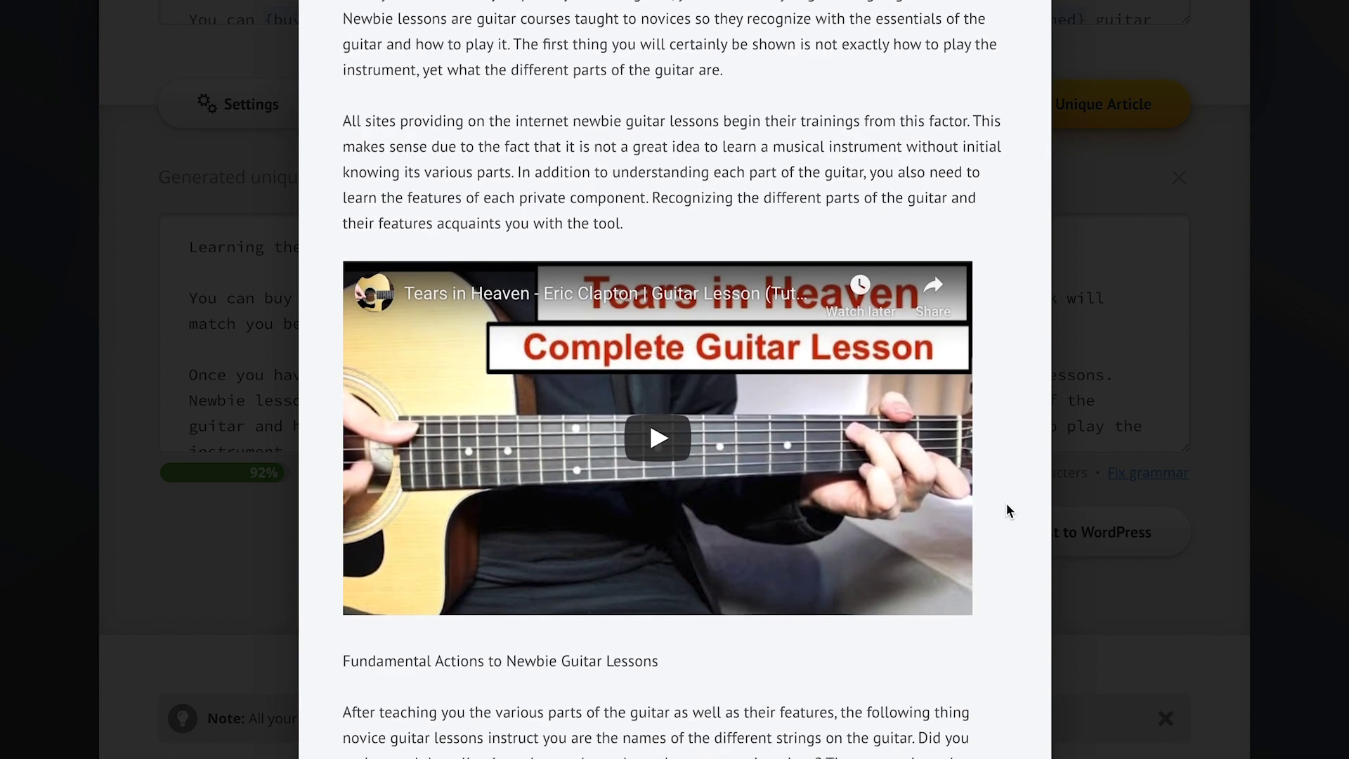
pyautogui.scroll(-11, 1006, 503)
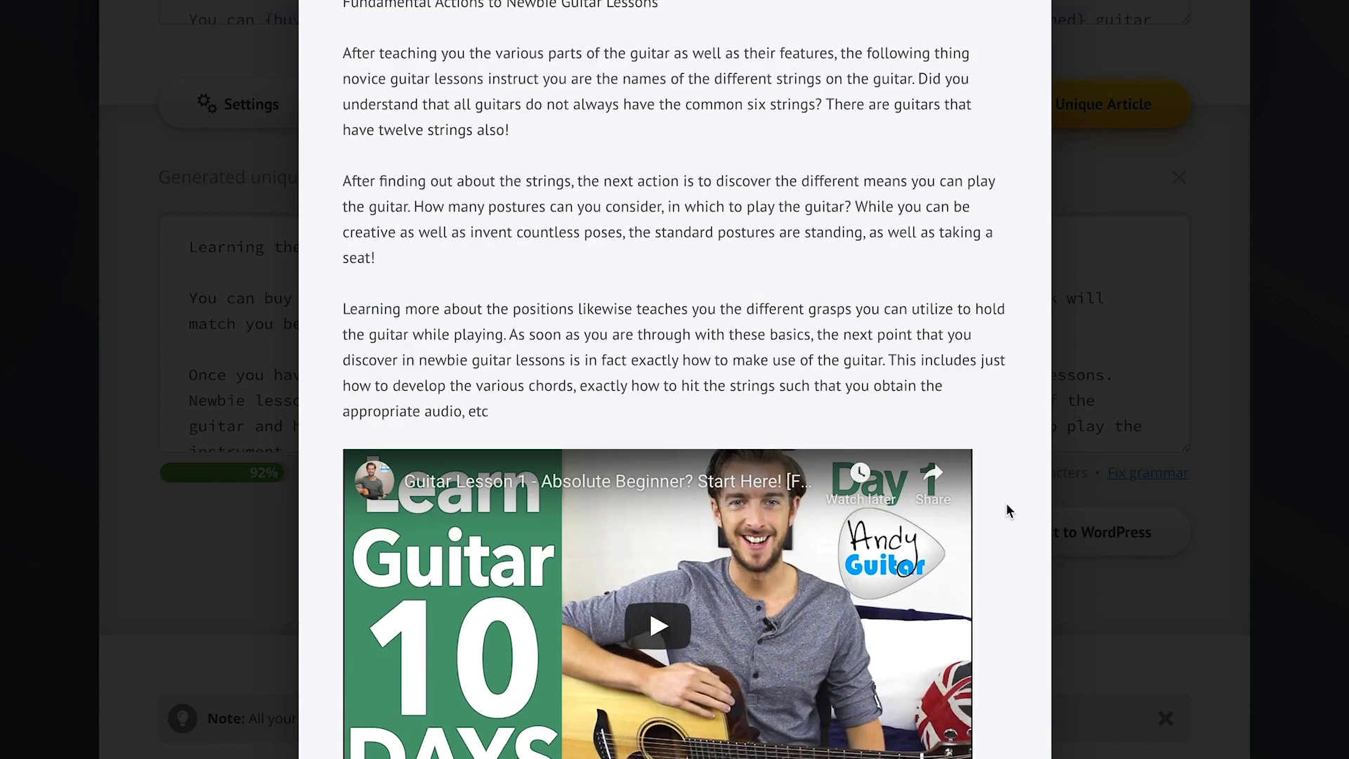
pyautogui.scroll(13, 1009, 358)
pyautogui.scroll(4, 1010, 348)
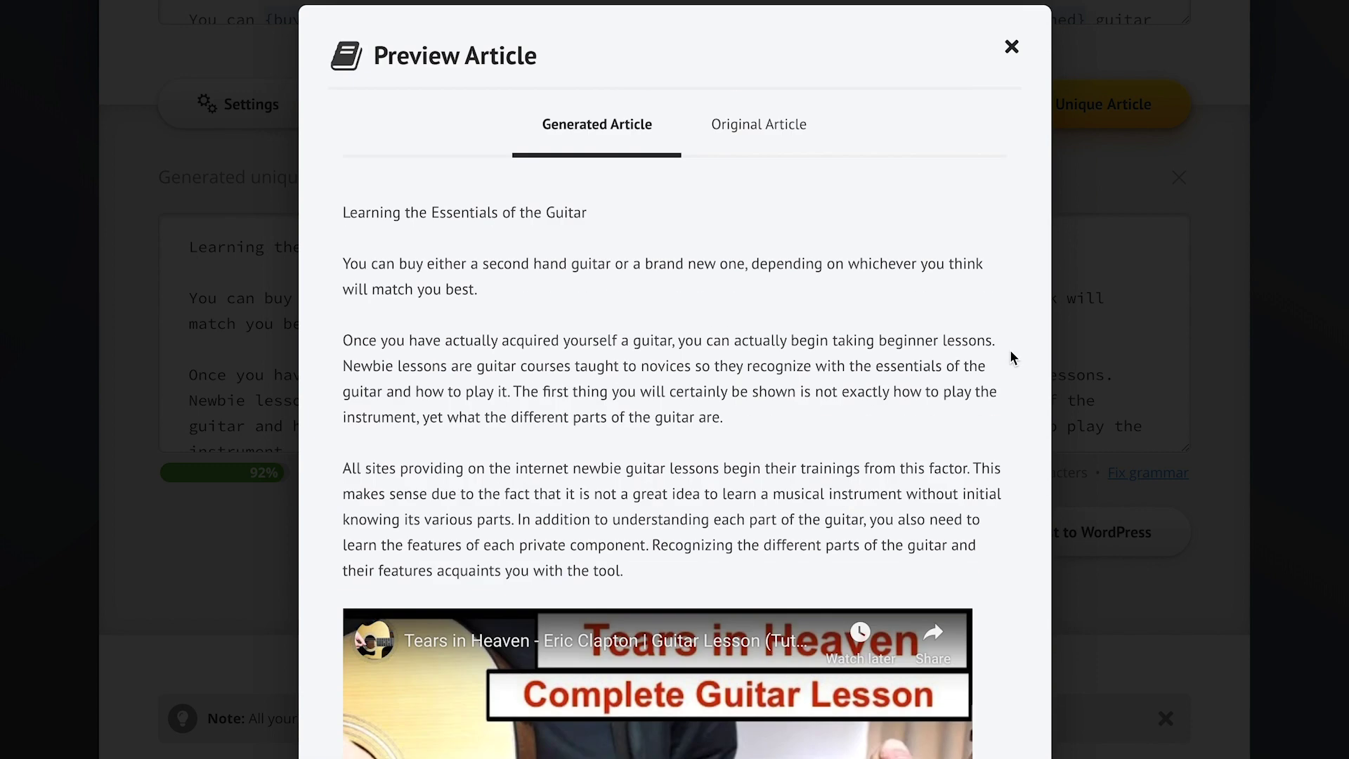
pyautogui.click(756, 134)
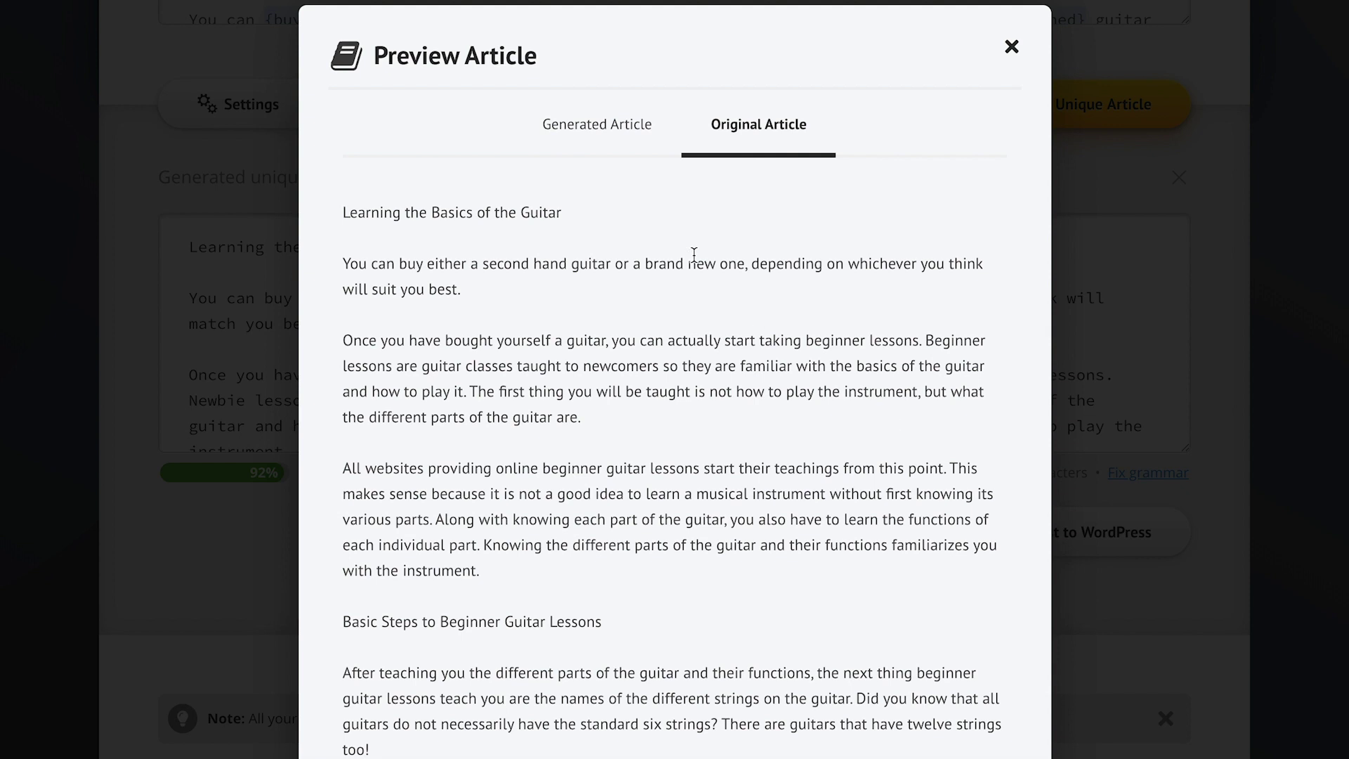
pyautogui.click(589, 129)
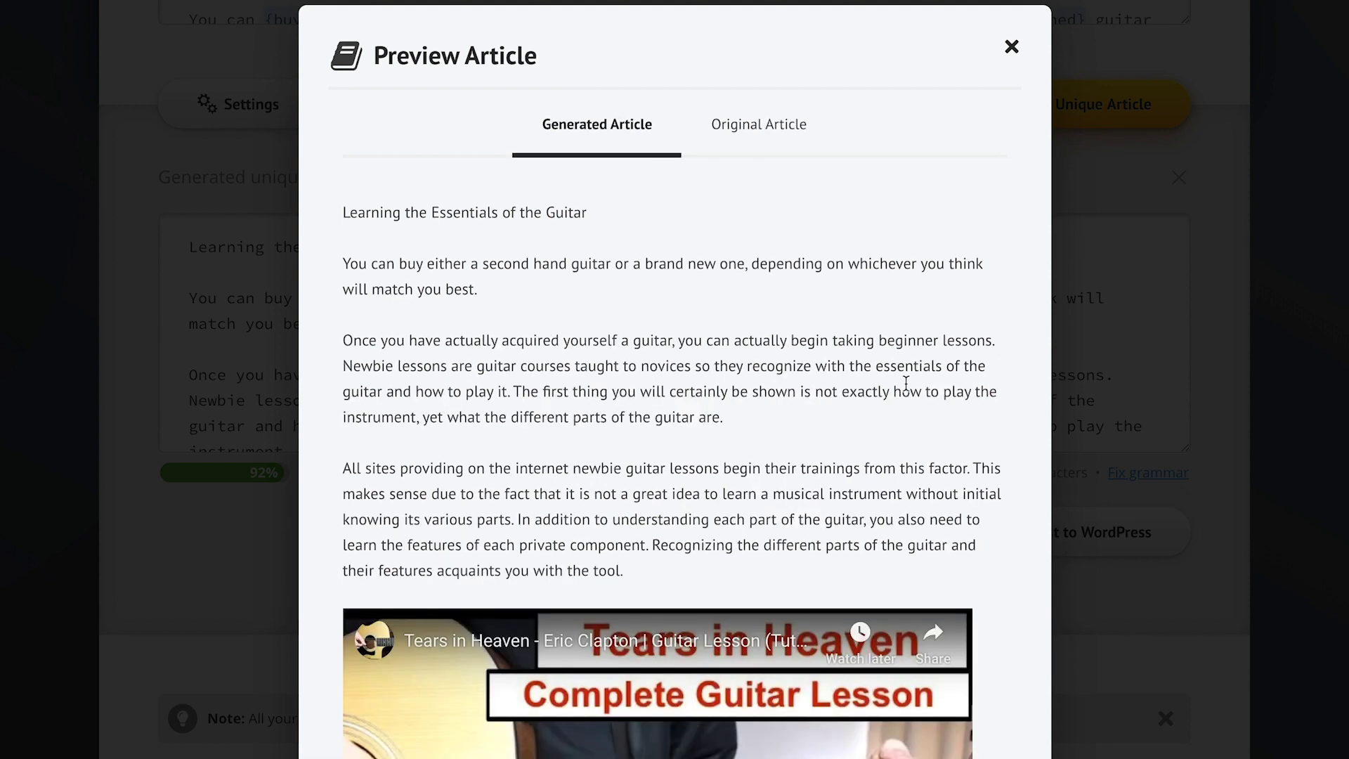
pyautogui.click(1112, 625)
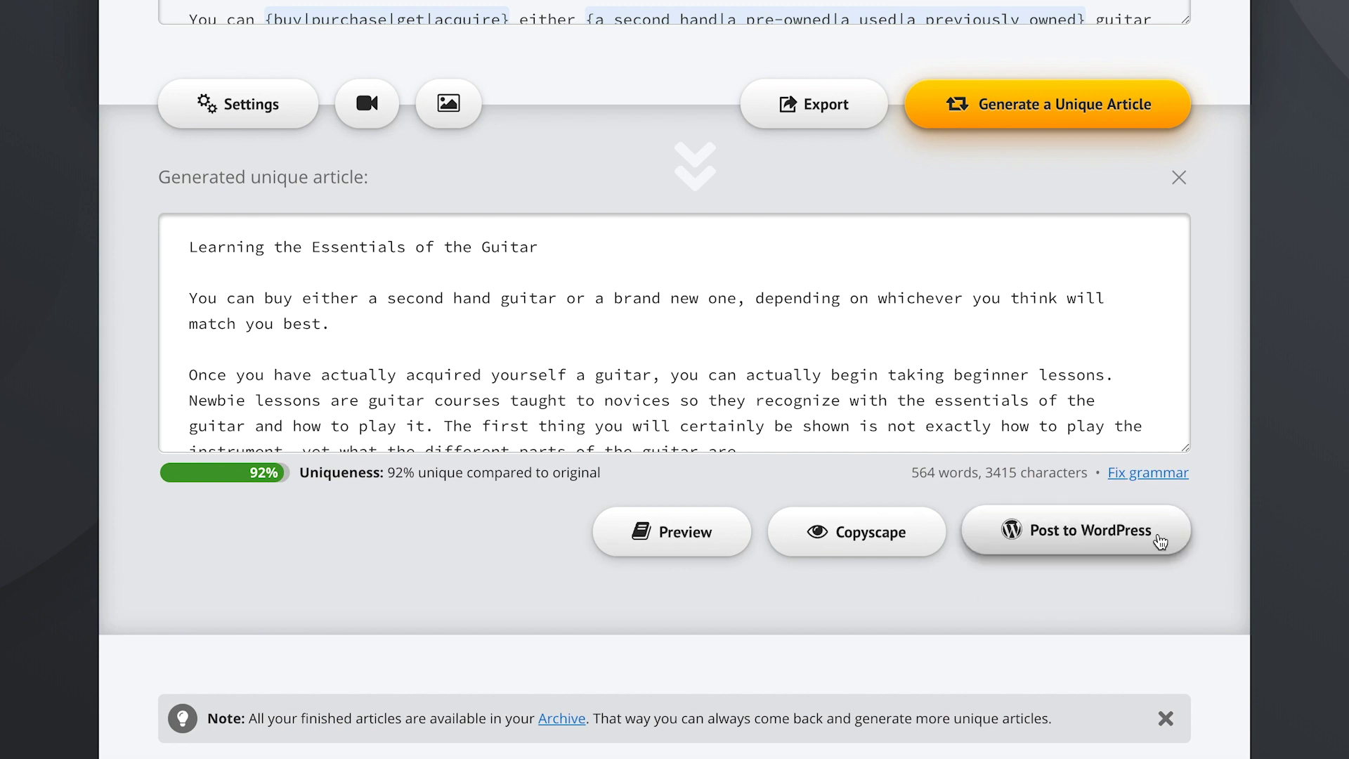
# - Publish the guitar article right away to the connected WordPress site
pyautogui.click(1163, 537)
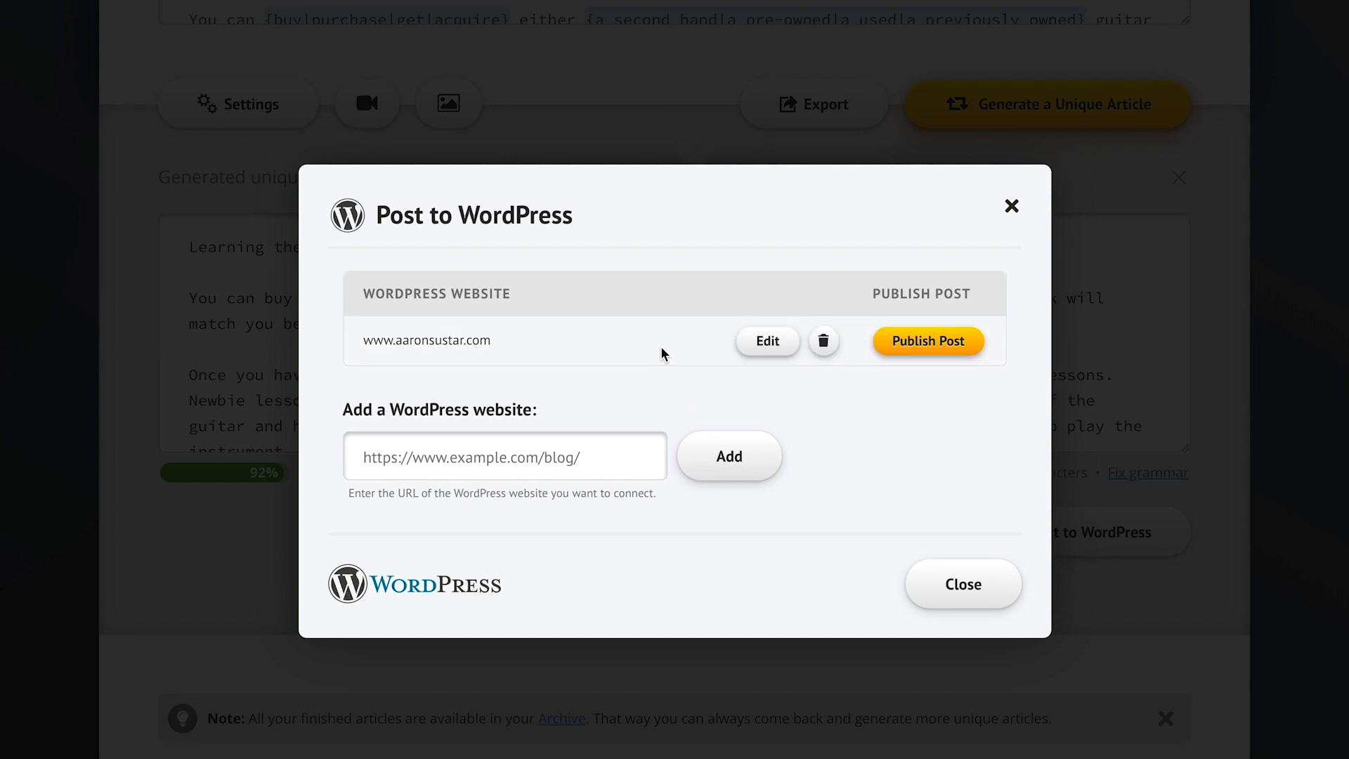
pyautogui.click(948, 345)
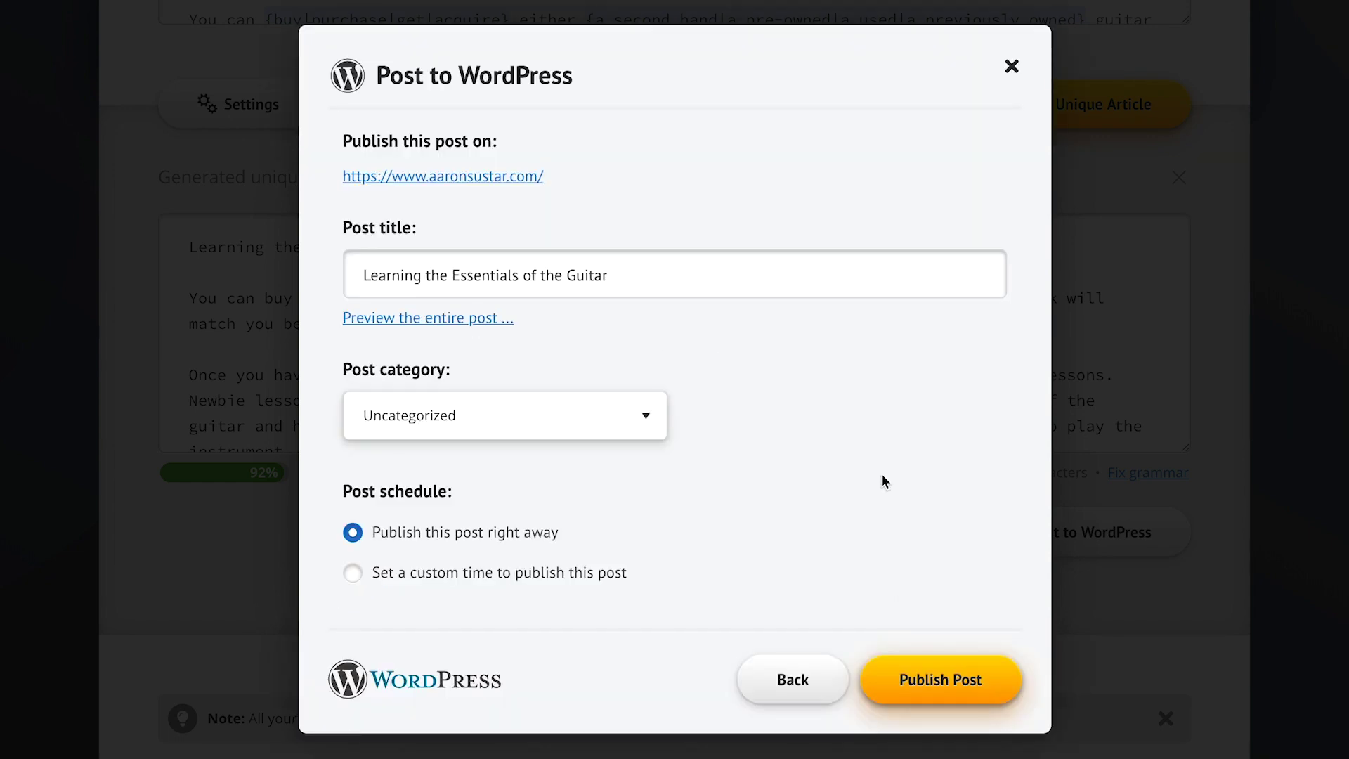
pyautogui.scroll(-1, 927, 593)
pyautogui.click(954, 635)
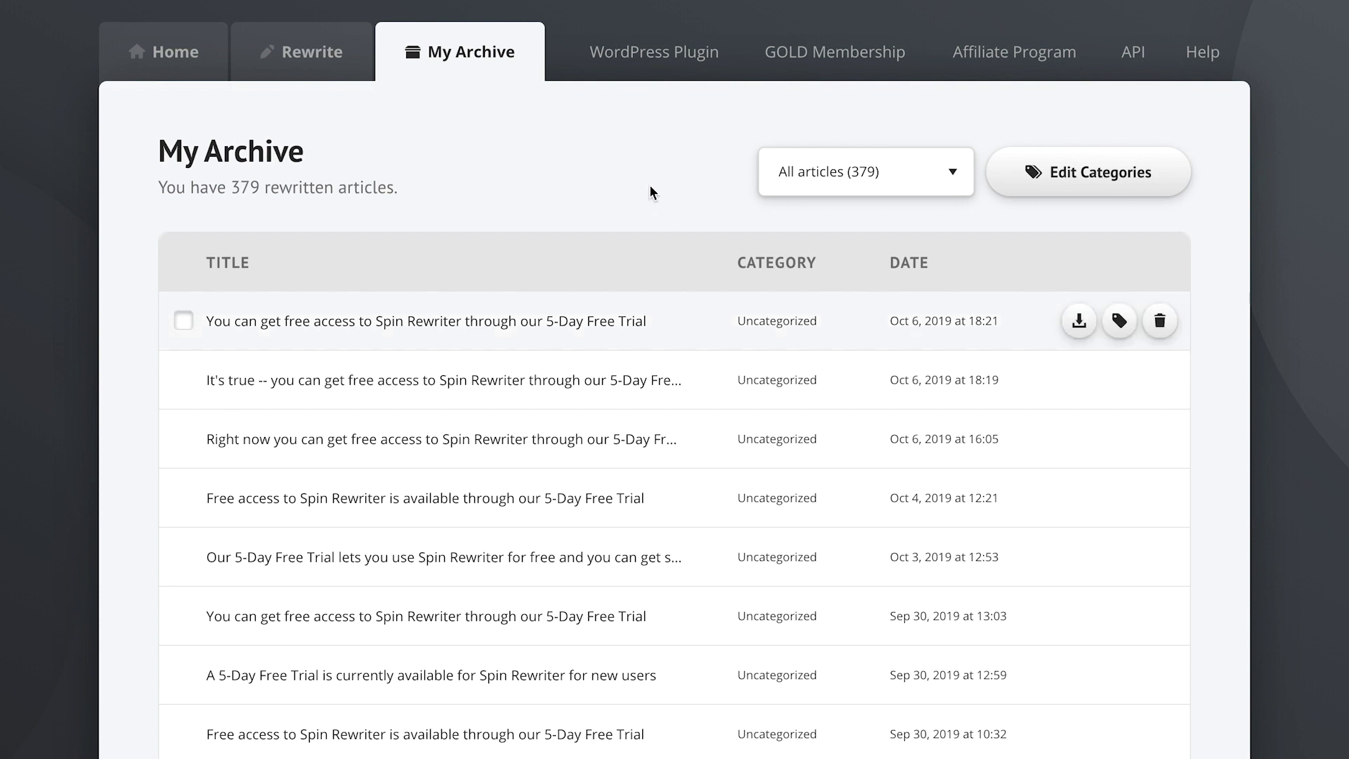
# - Leave the category filter unchanged and tick the checkbox selecting all 379 archived articles
pyautogui.click(852, 181)
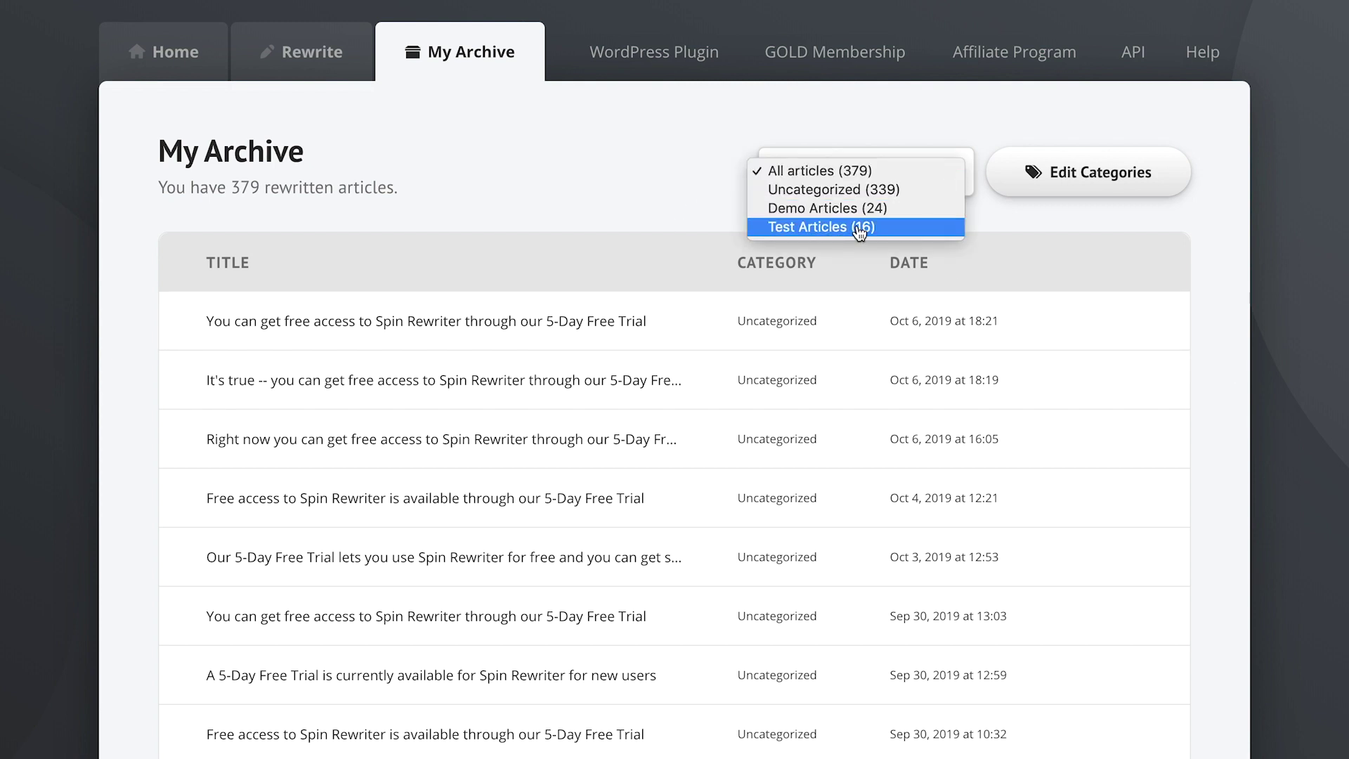
pyautogui.click(632, 183)
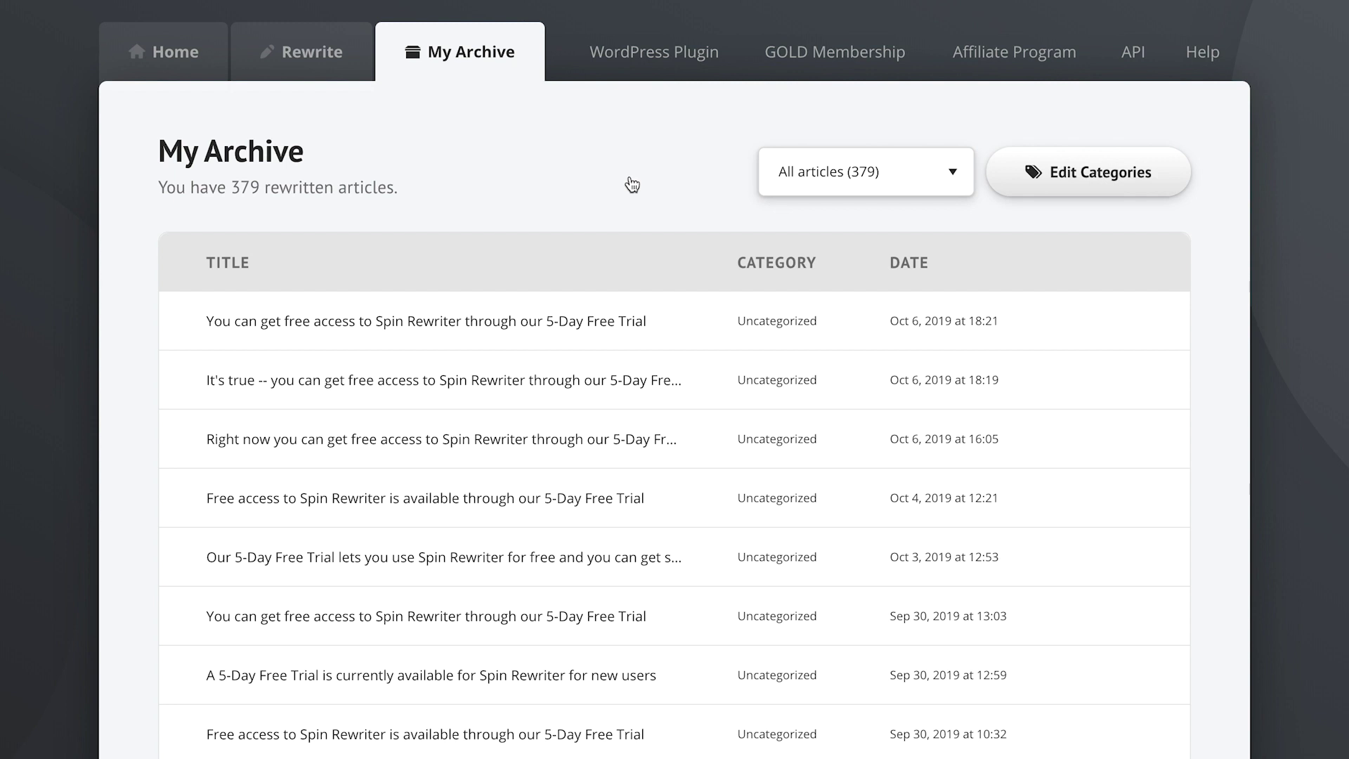
pyautogui.click(183, 261)
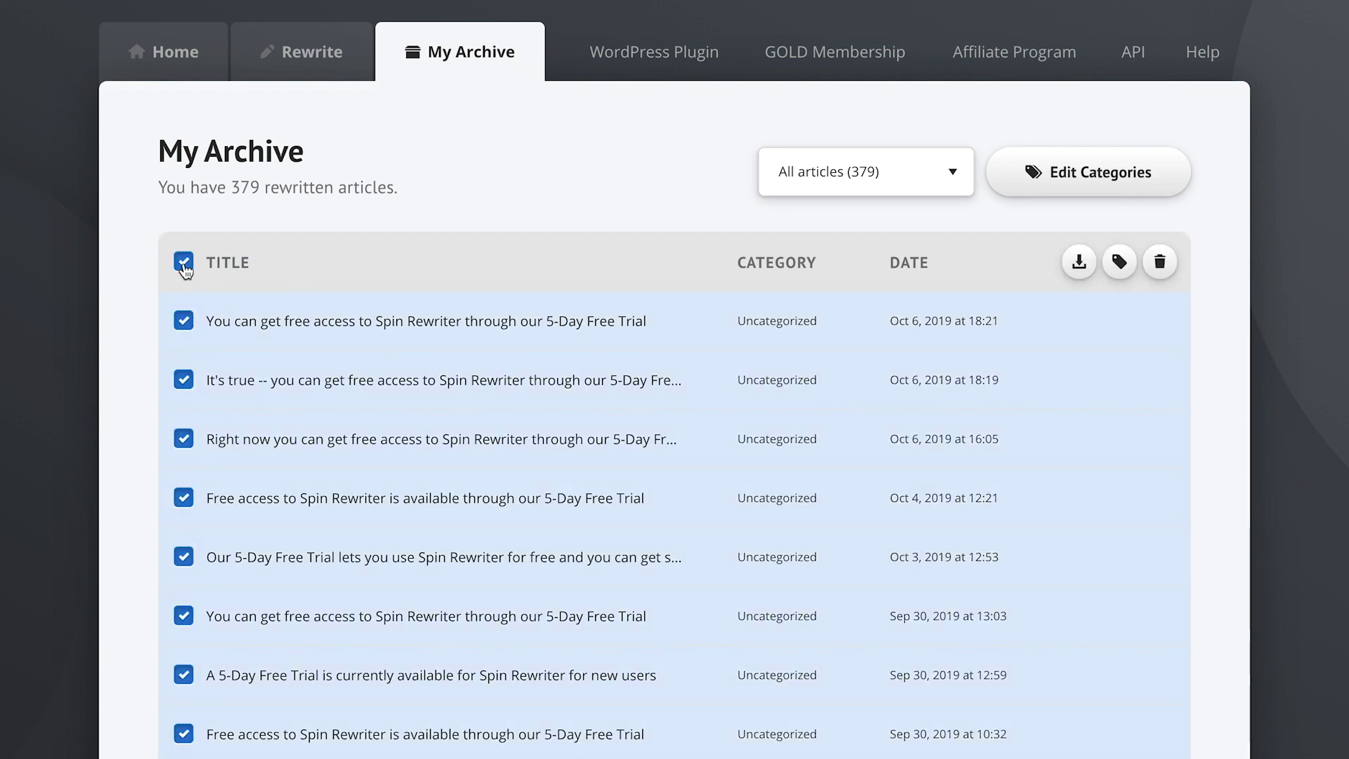